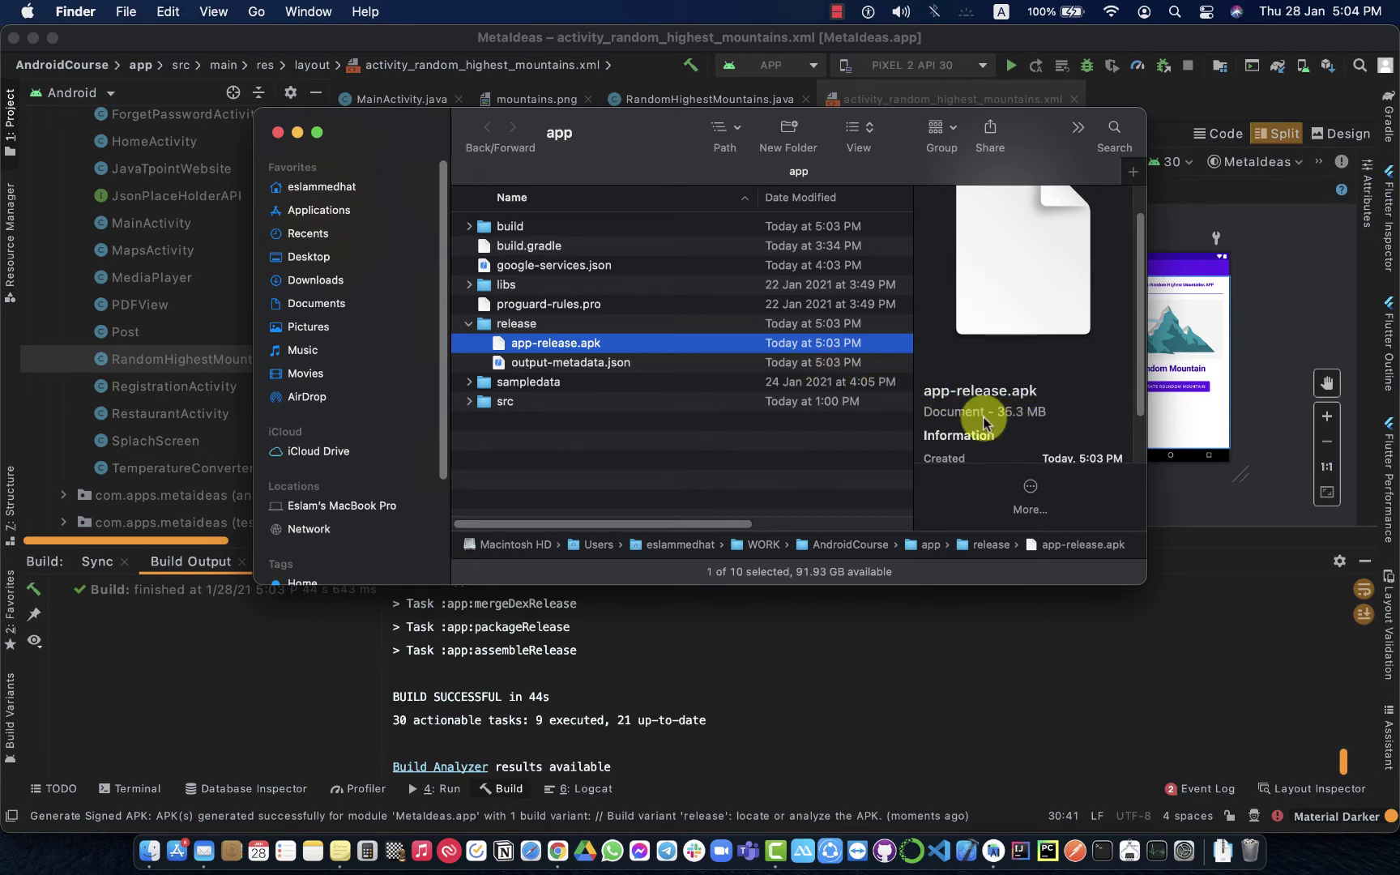
Rename app-release.apk in the release folder as metaideas.apk.
{"action": "left_click", "coordinate": [537, 341]}
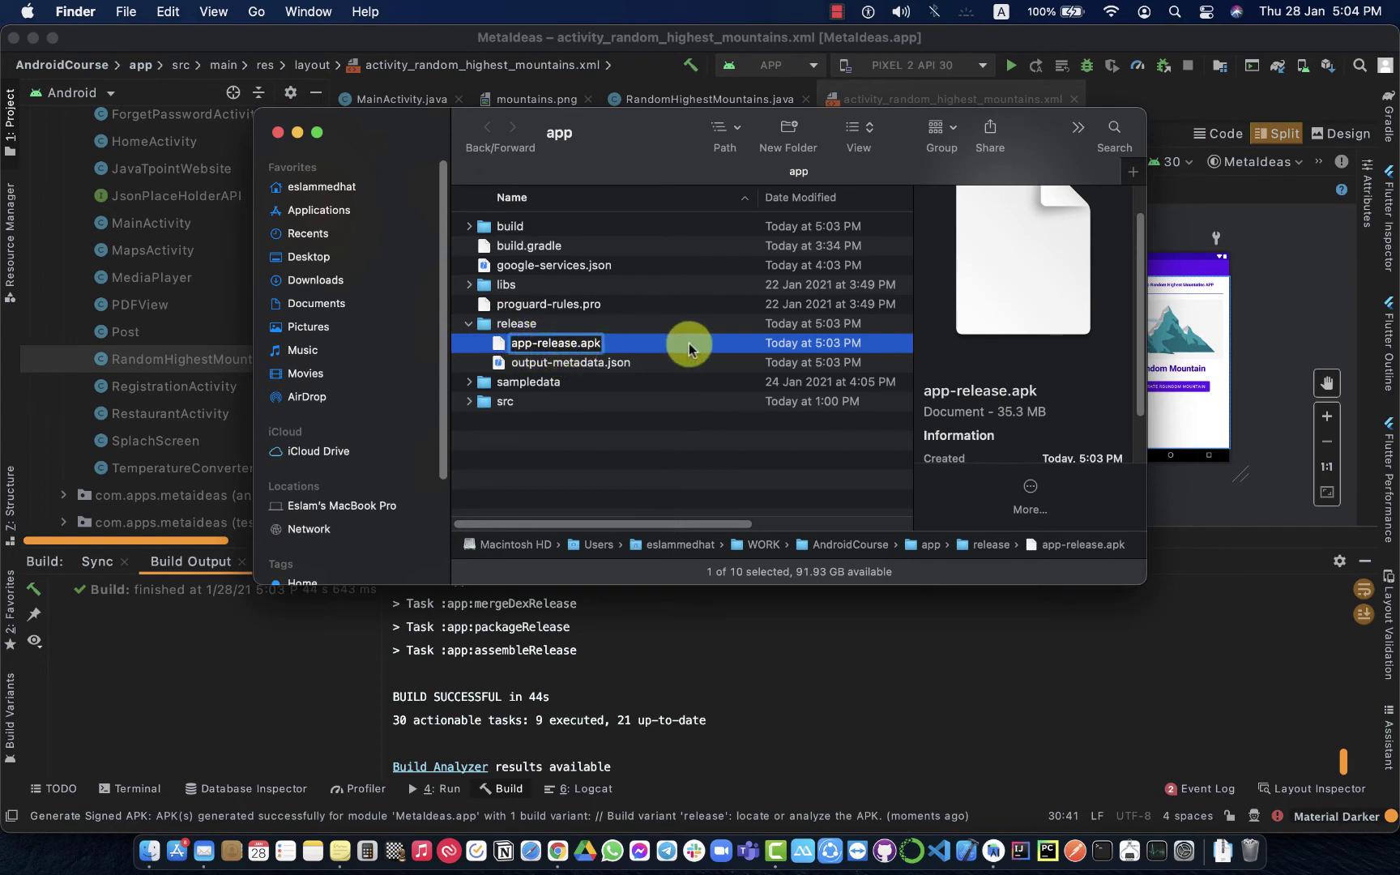
{"action": "type", "text": "meta"}
{"action": "type", "text": "ideas"}
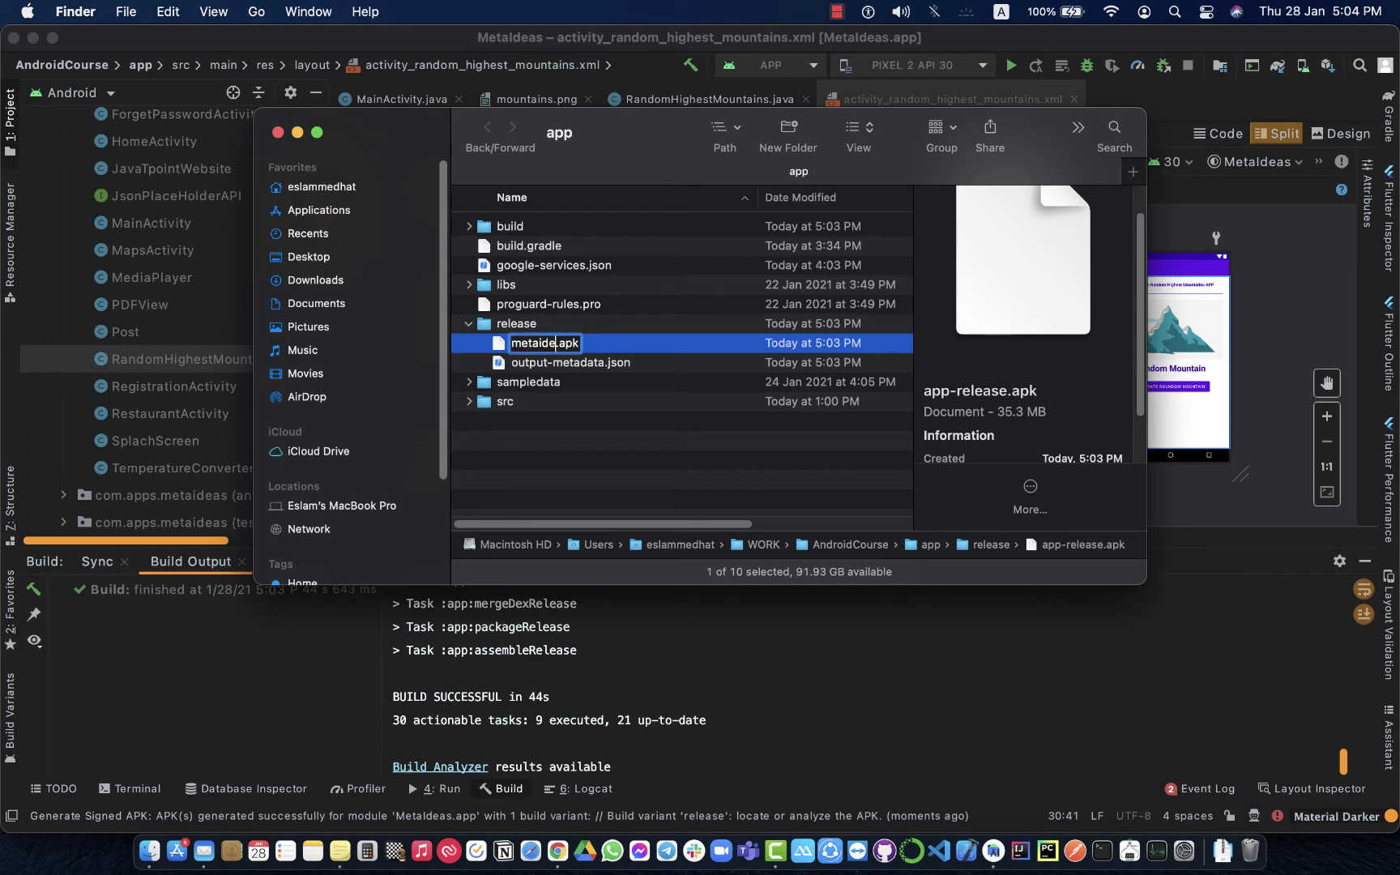
{"action": "key", "text": "Return"}
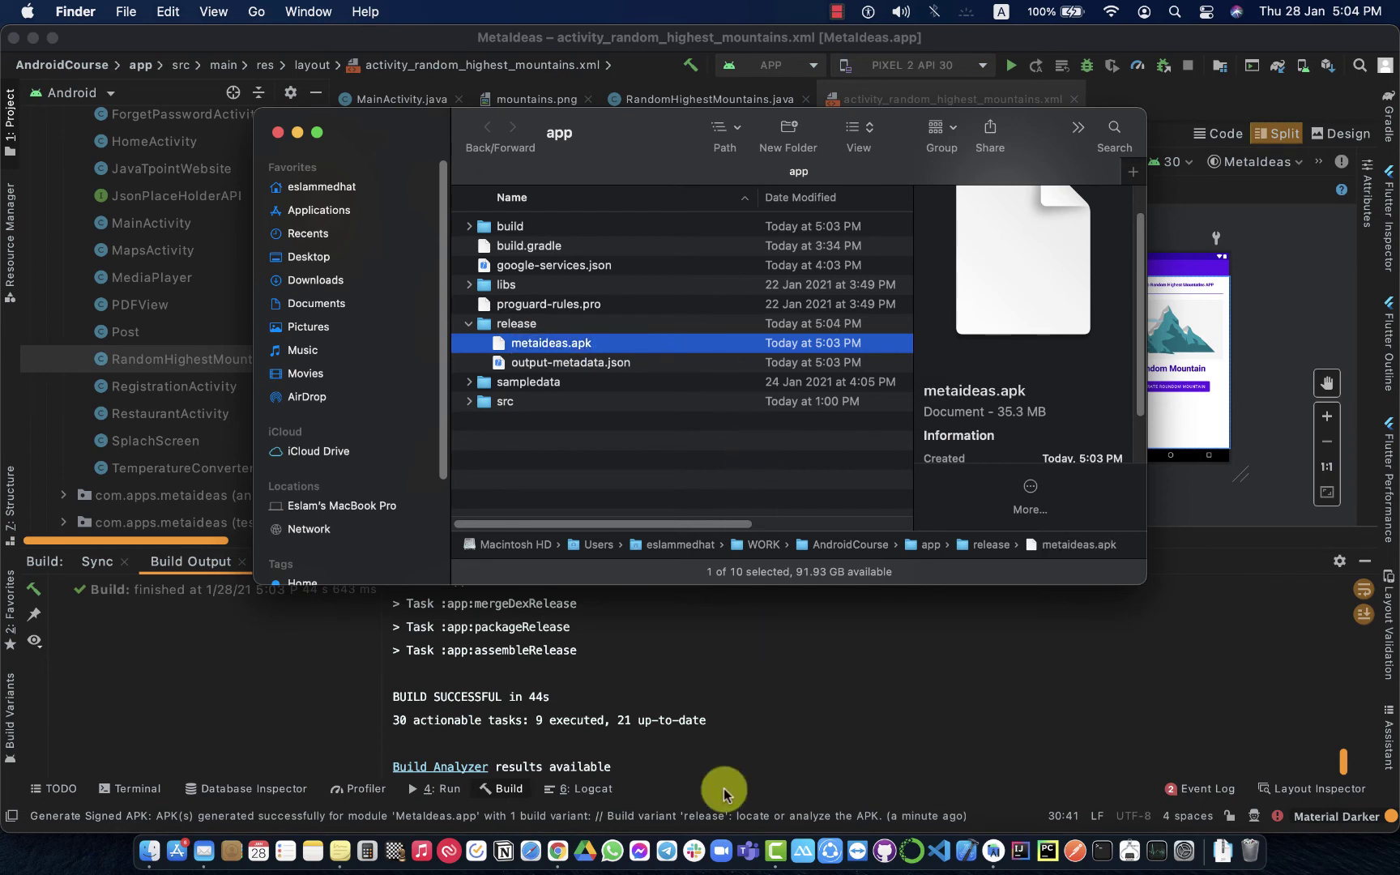
Switch to Chrome, close the mountains image-search tab, and search the web for "google play console".
{"action": "left_click", "coordinate": [557, 846]}
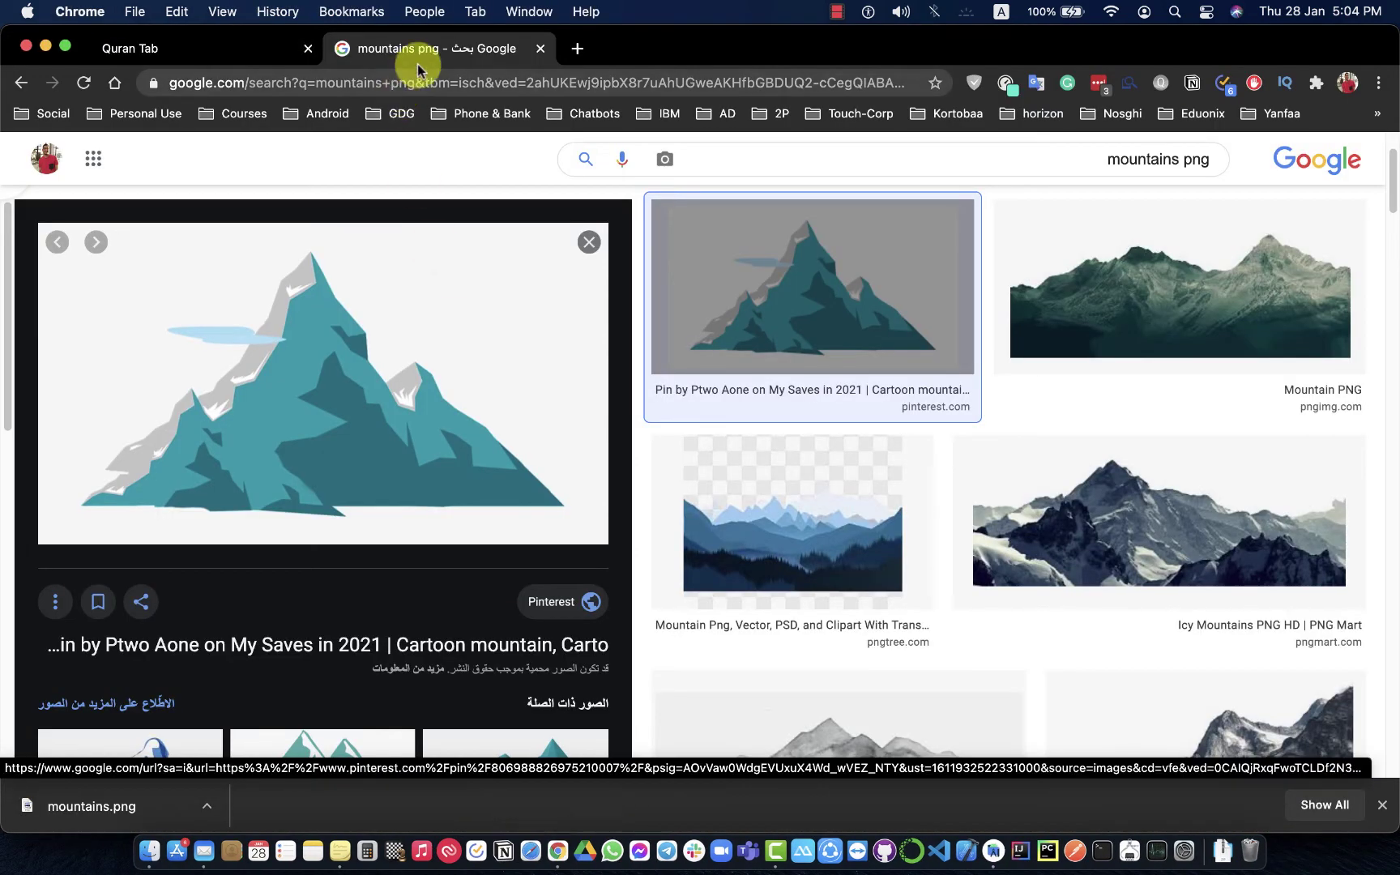
{"action": "left_click", "coordinate": [540, 48]}
{"action": "left_click", "coordinate": [457, 91]}
{"action": "type", "text": "go"}
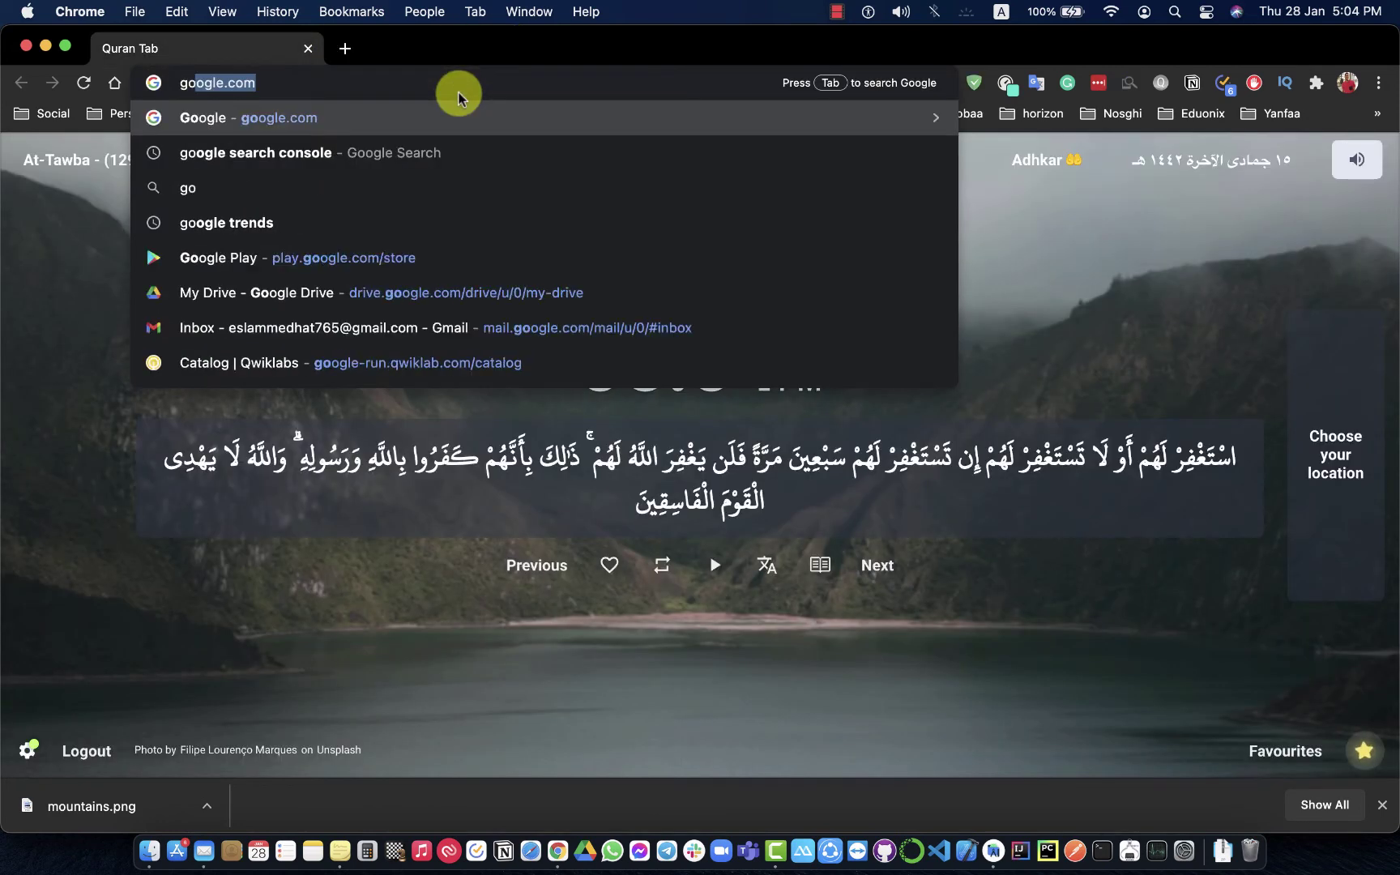
{"action": "type", "text": "ogle play console"}
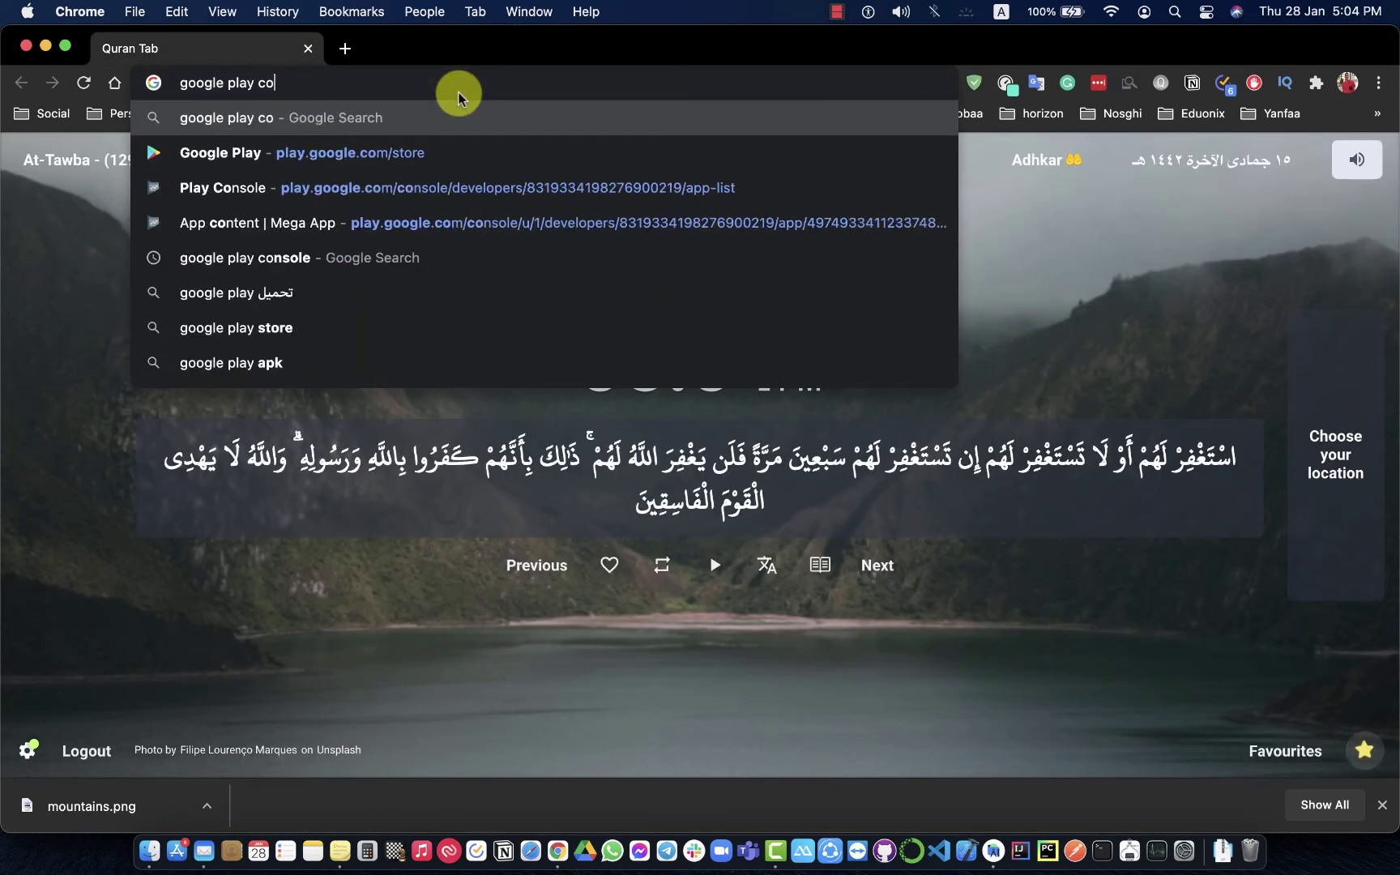
{"action": "key", "text": "Return"}
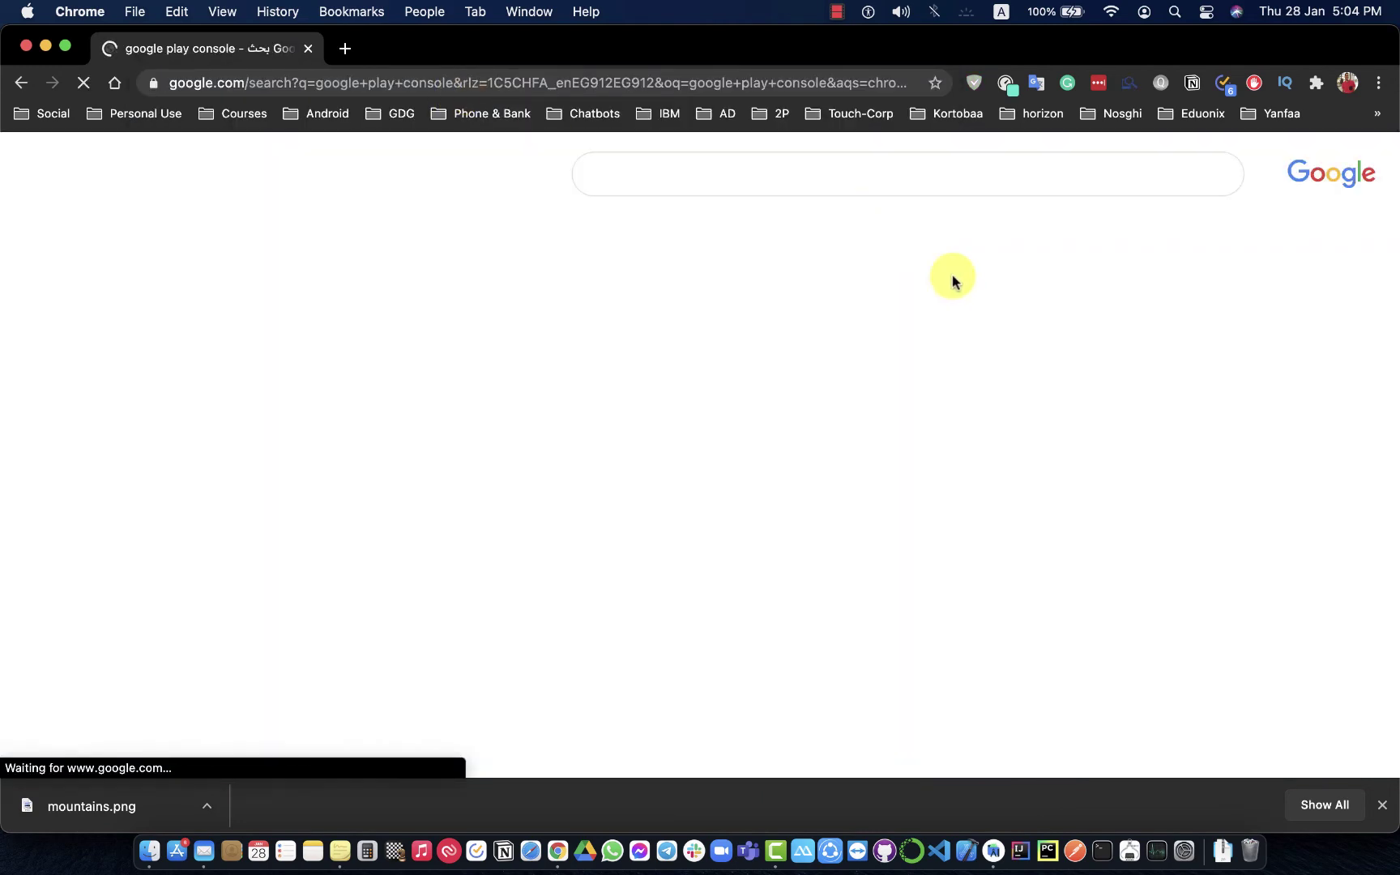
Dismiss the downloads bar and open the first Google Play Console search result.
{"action": "left_click", "coordinate": [1100, 339]}
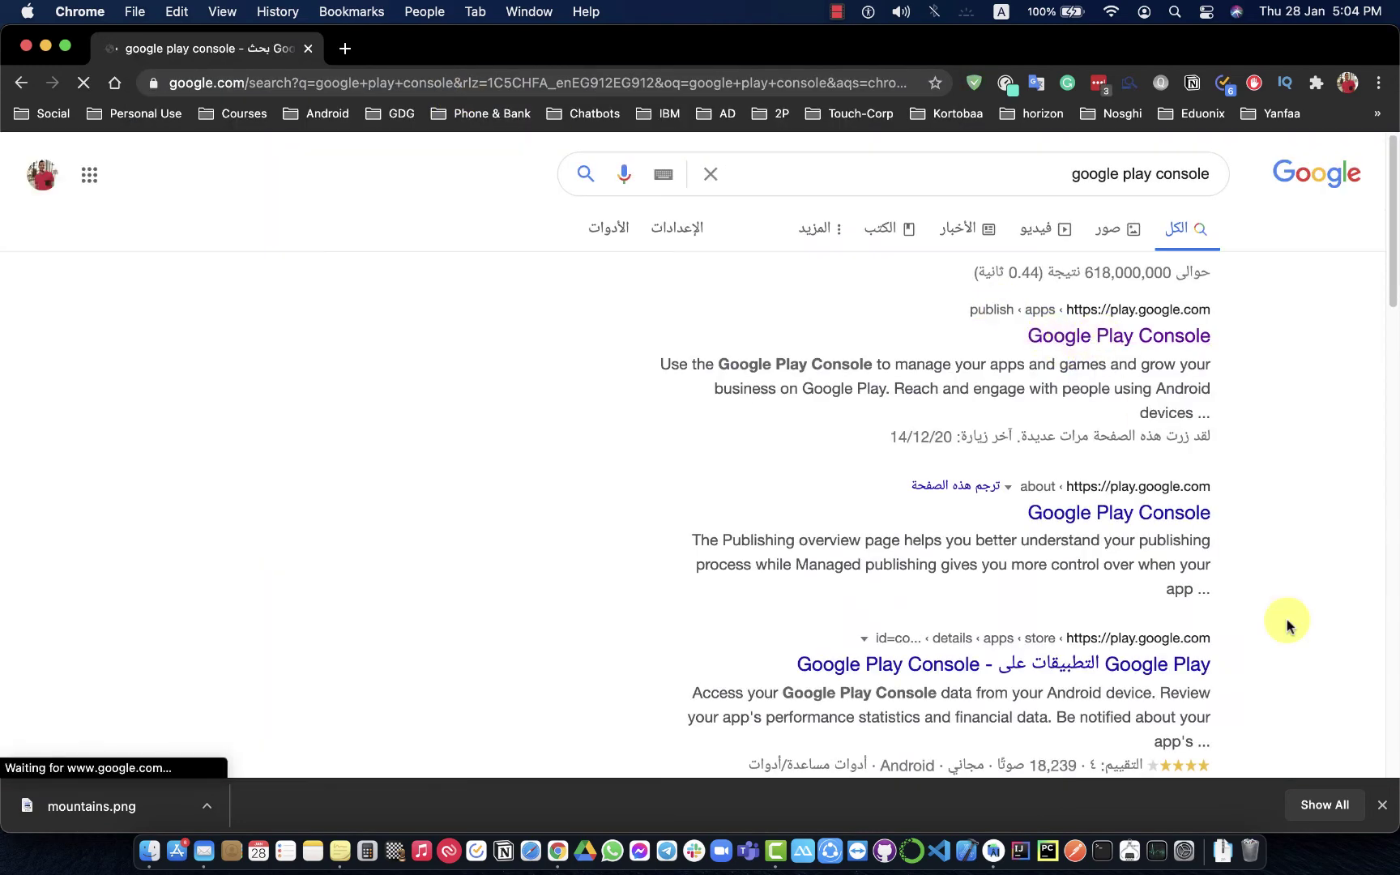
{"action": "left_click", "coordinate": [1382, 804]}
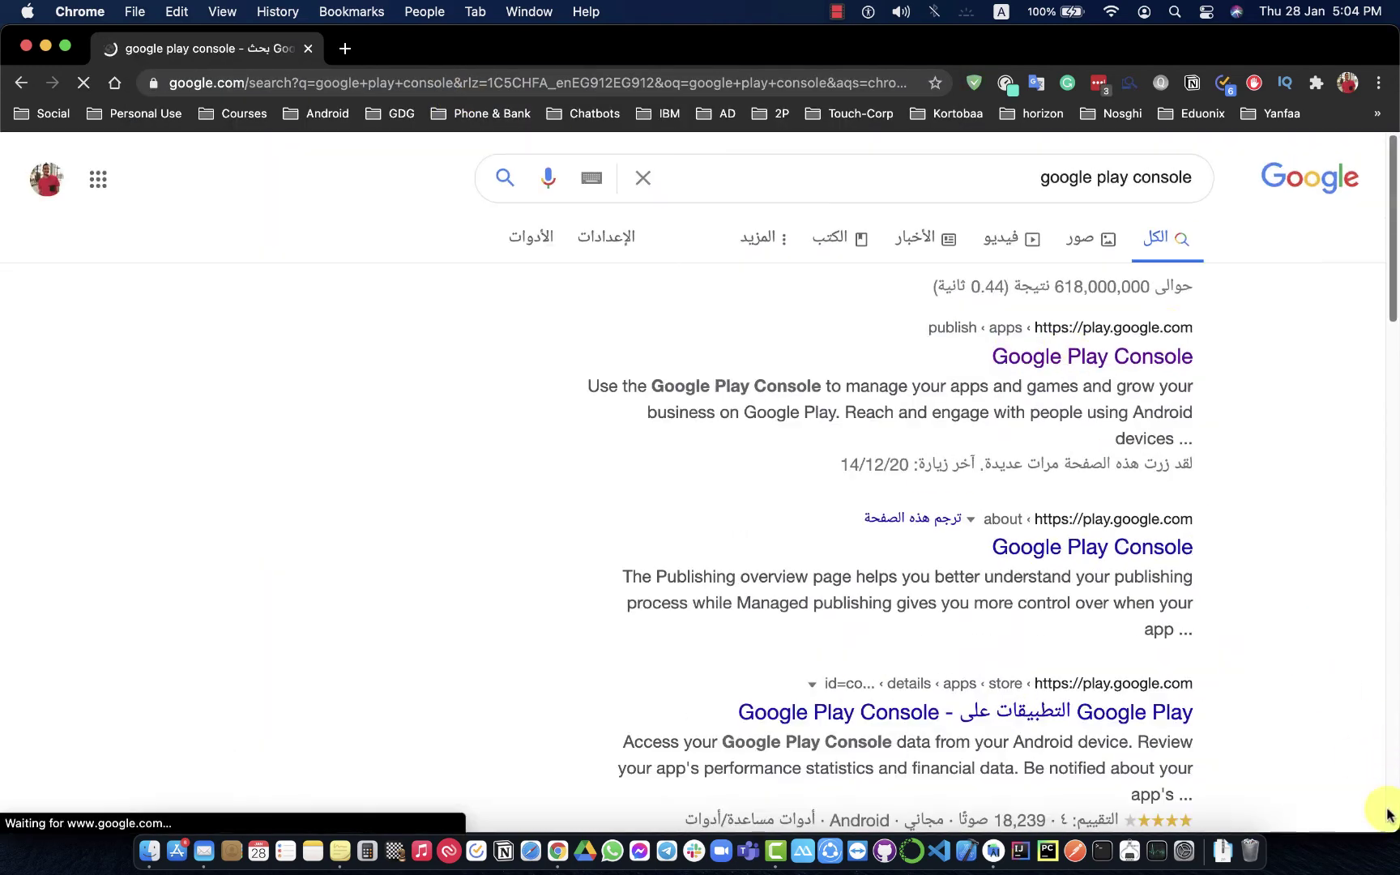
{"action": "left_click", "coordinate": [993, 362]}
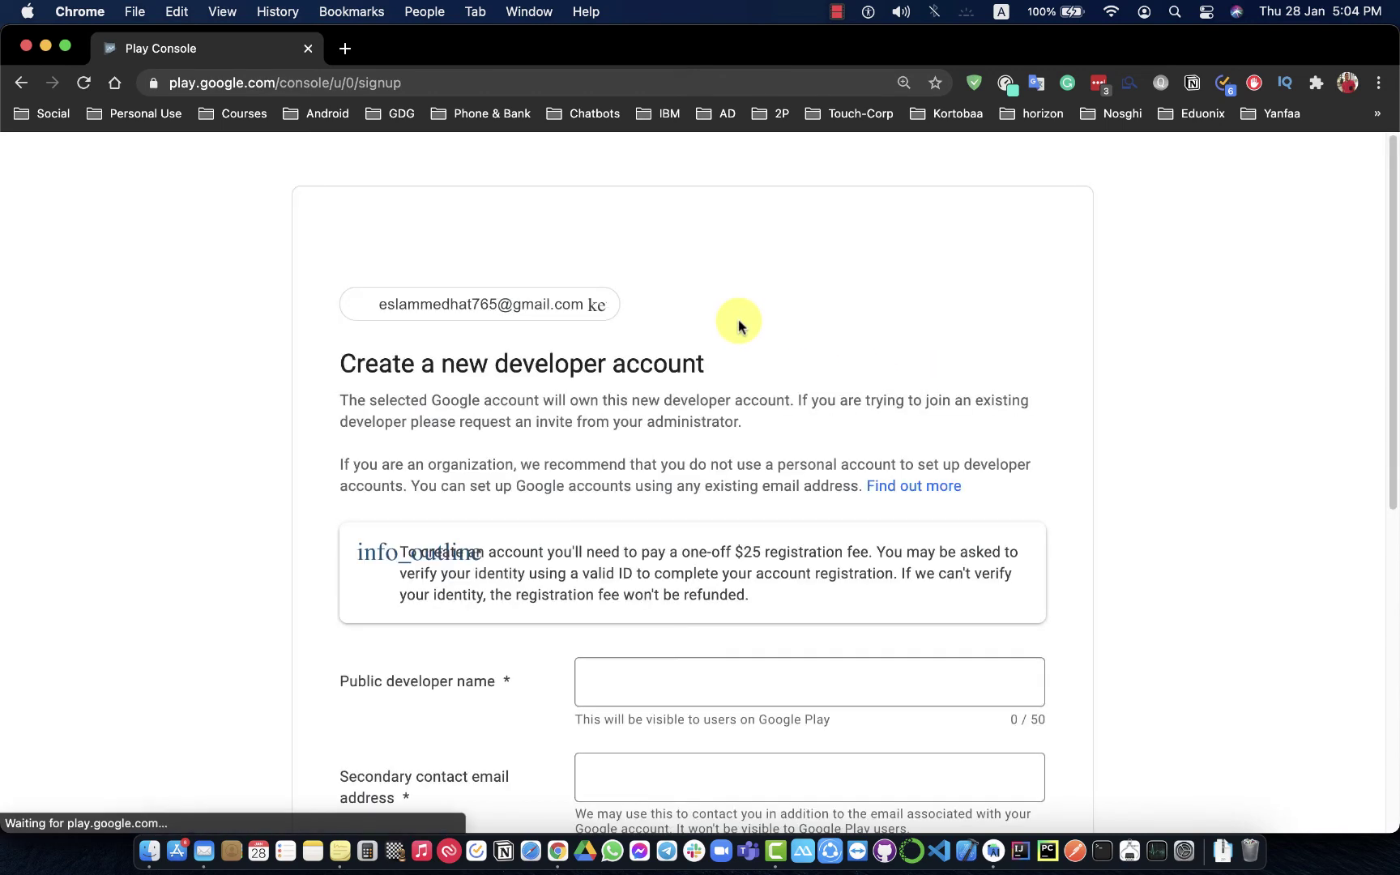
Switch to the Google account with the registered developer account and continue to its Play Console.
{"action": "left_click", "coordinate": [538, 316]}
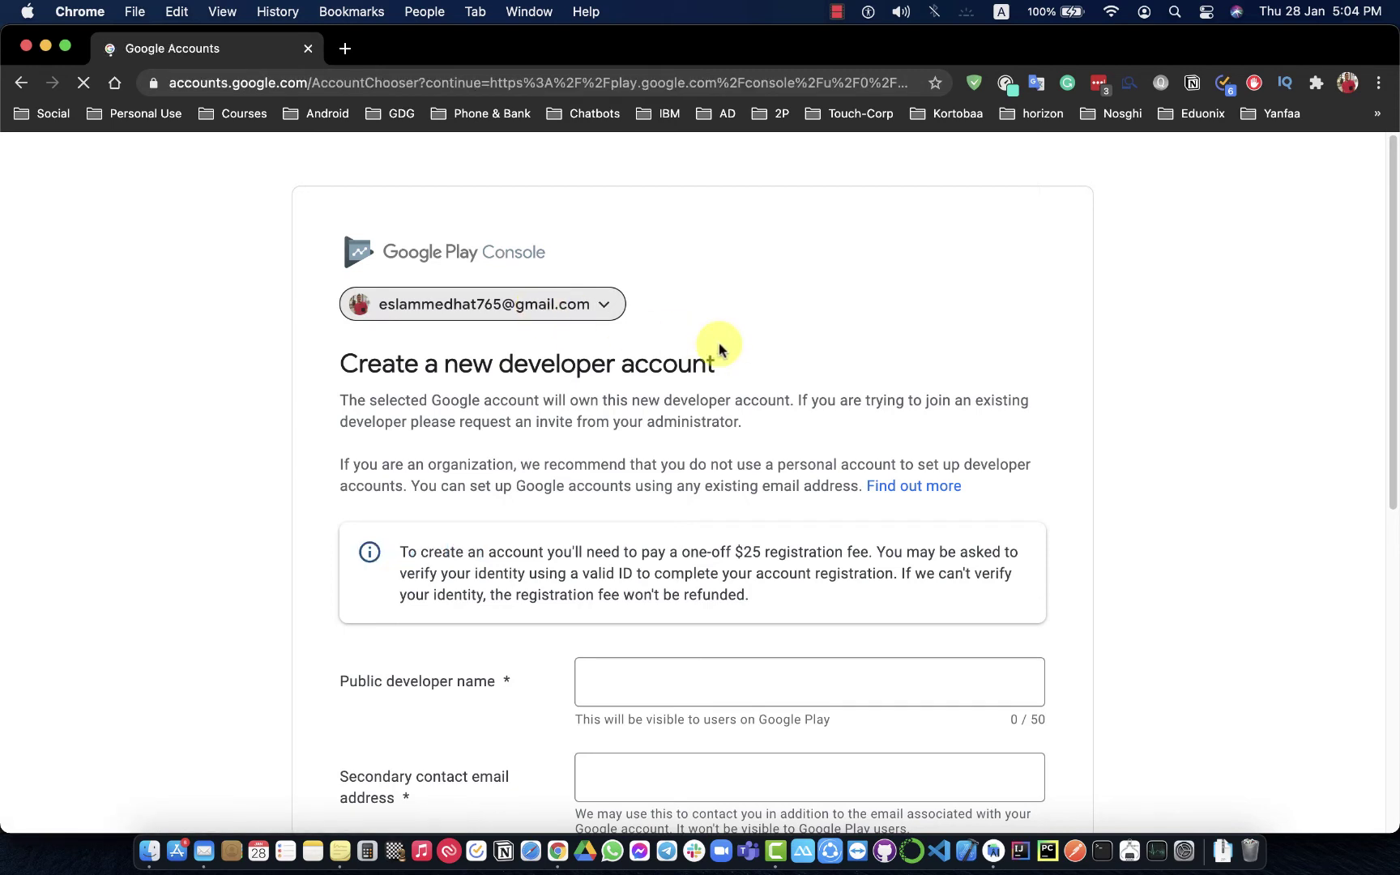
{"action": "left_click", "coordinate": [673, 377]}
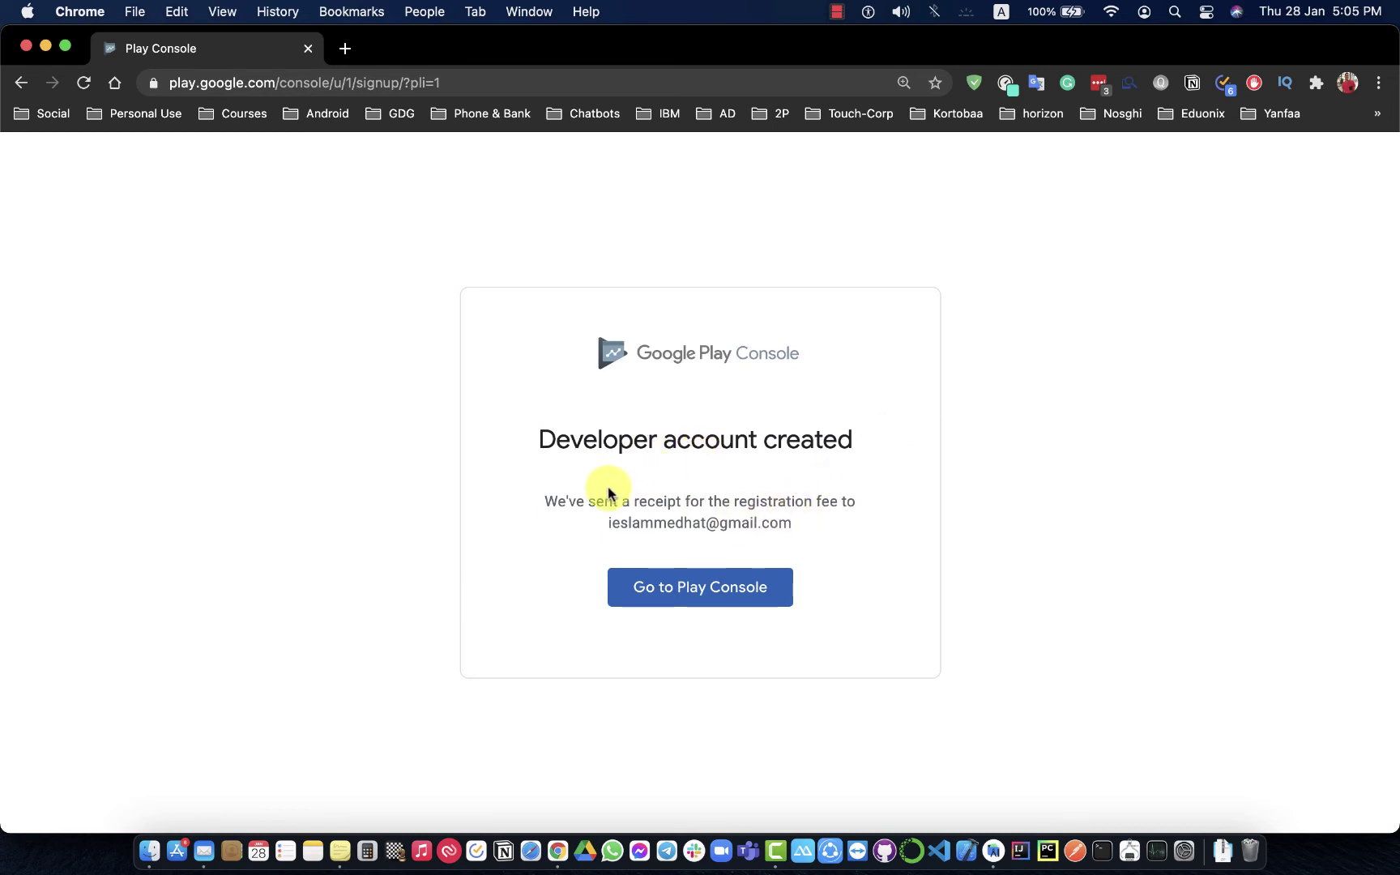
{"action": "double_click", "coordinate": [654, 504]}
{"action": "left_click", "coordinate": [742, 508]}
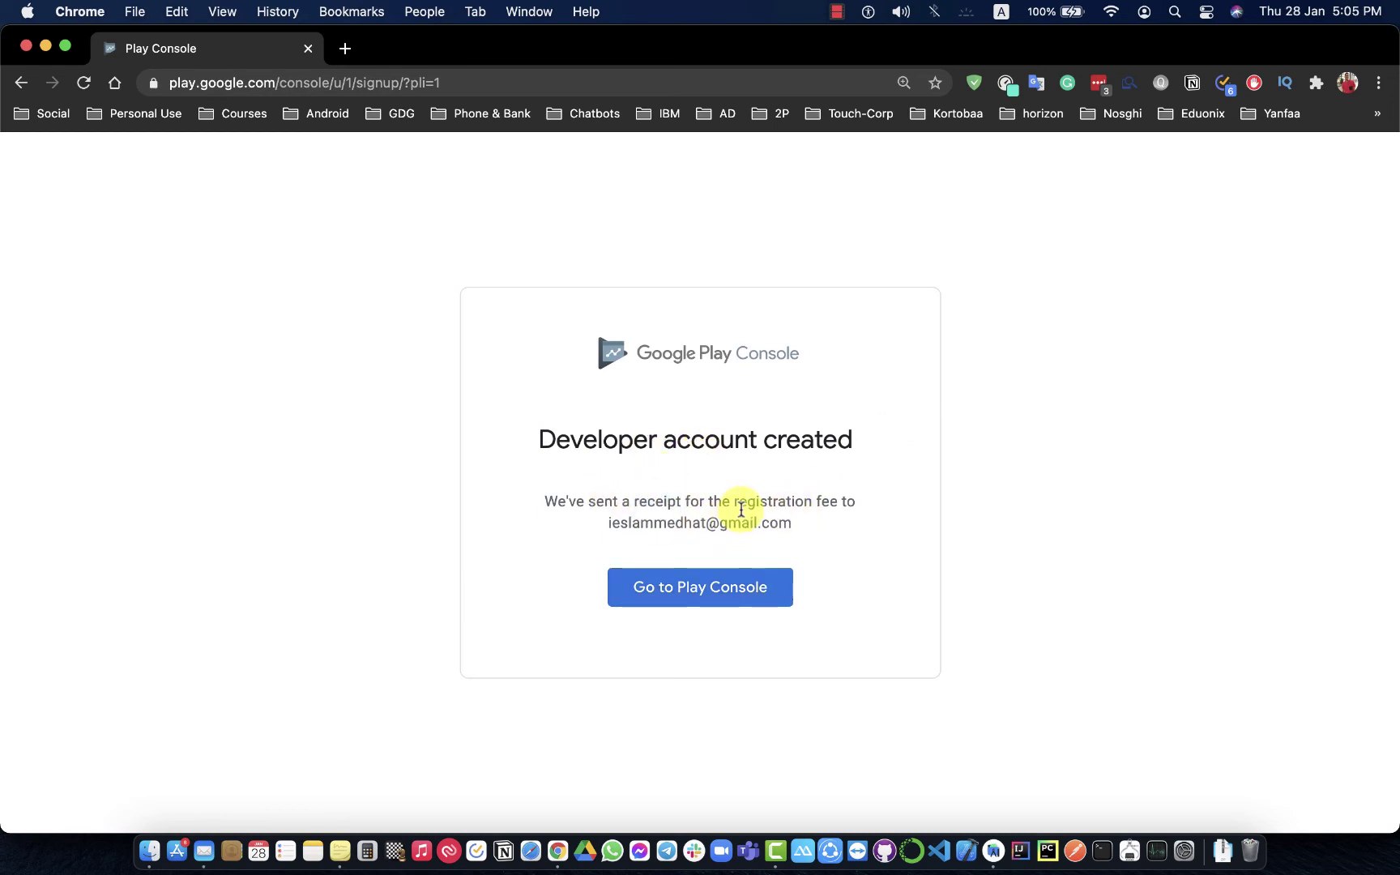
{"action": "double_click", "coordinate": [764, 507]}
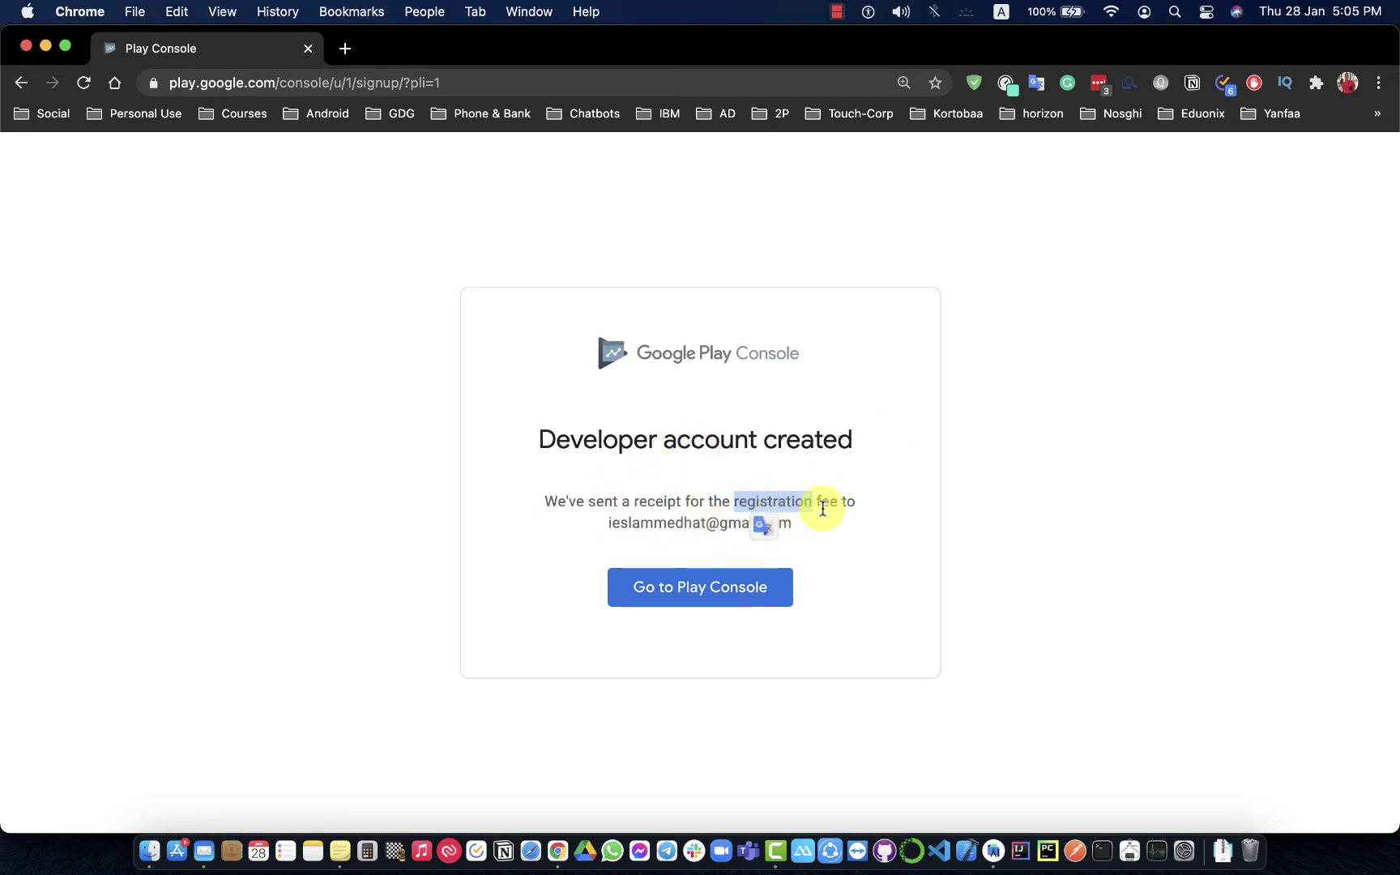
{"action": "left_click", "coordinate": [657, 508]}
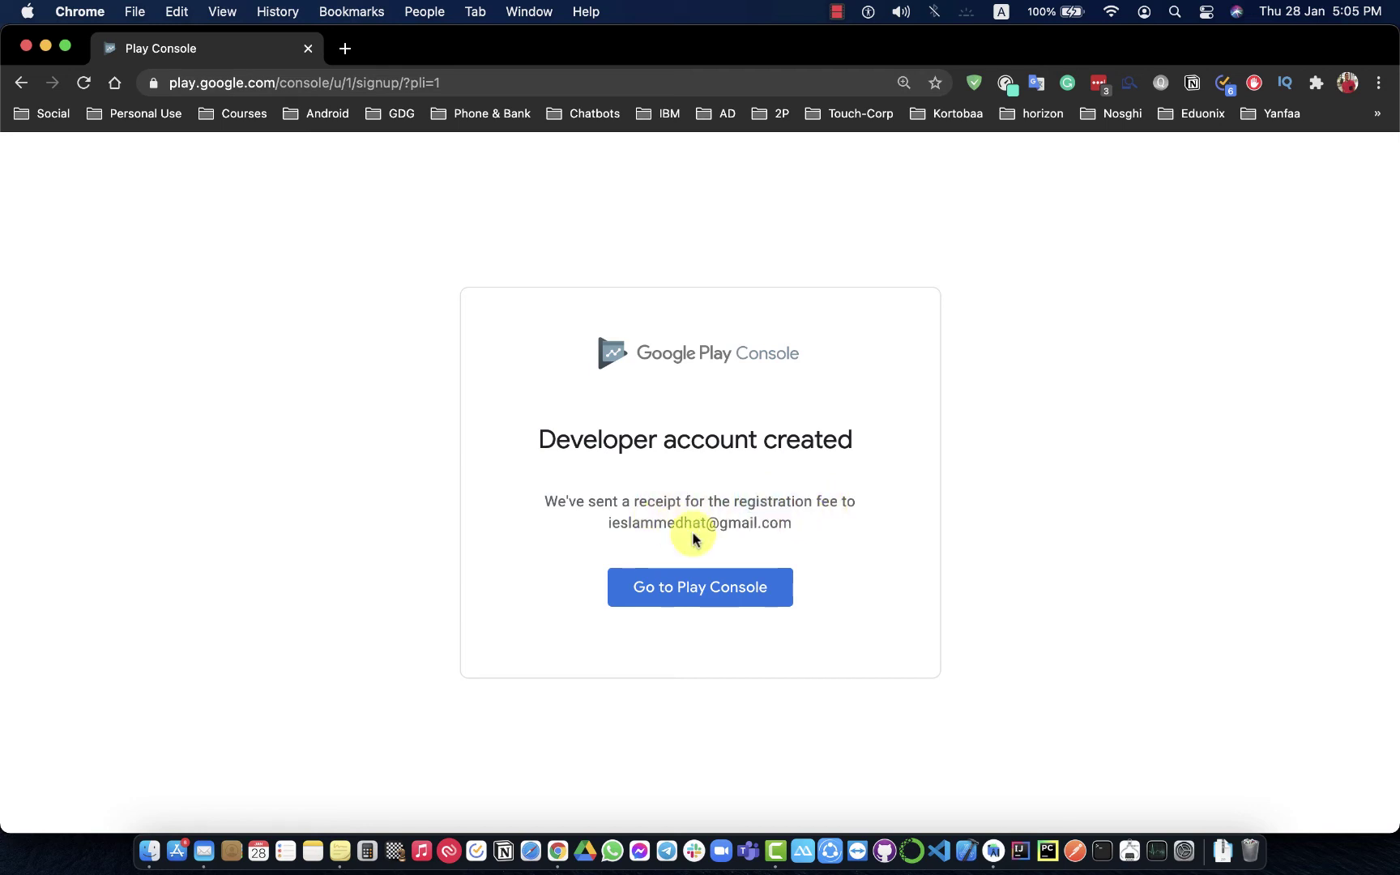
{"action": "left_click", "coordinate": [736, 583]}
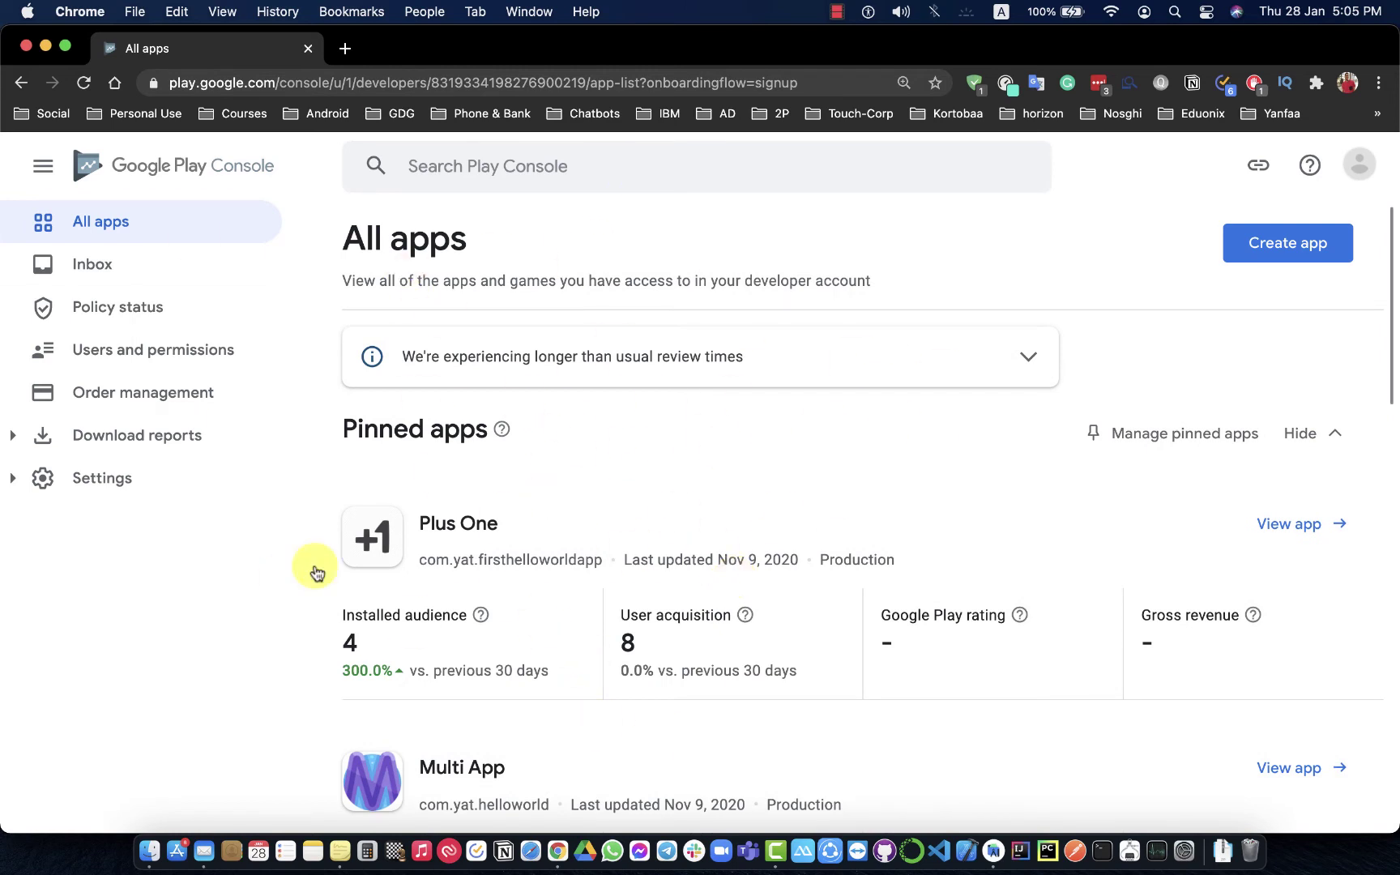
Examine the pinned apps' statistics and the status of each entry in the full app list.
{"action": "scroll", "coordinate": [677, 454], "scroll_direction": "down", "scroll_amount": 3}
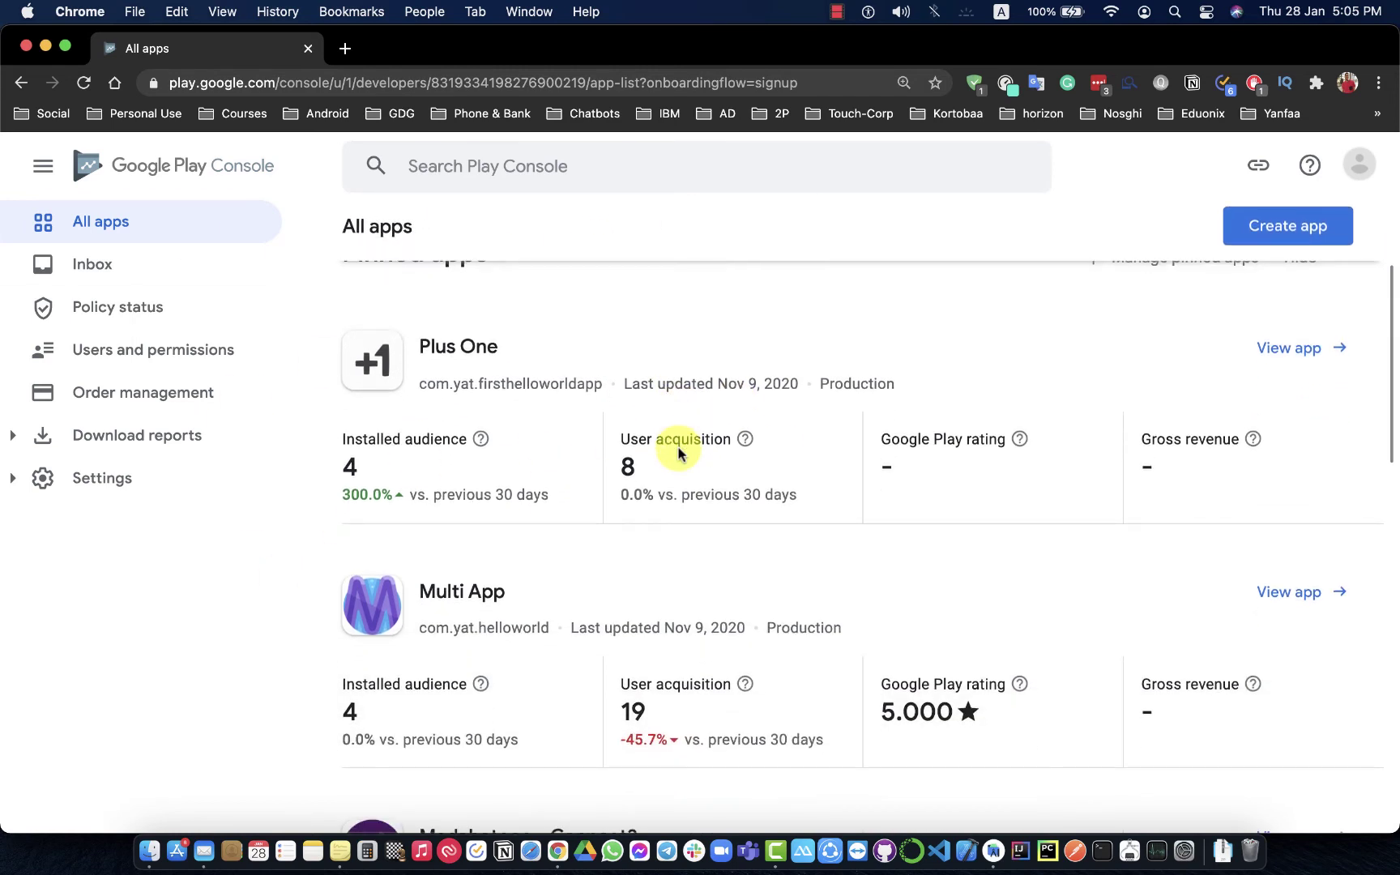
{"action": "scroll", "coordinate": [587, 476], "scroll_direction": "down", "scroll_amount": 10}
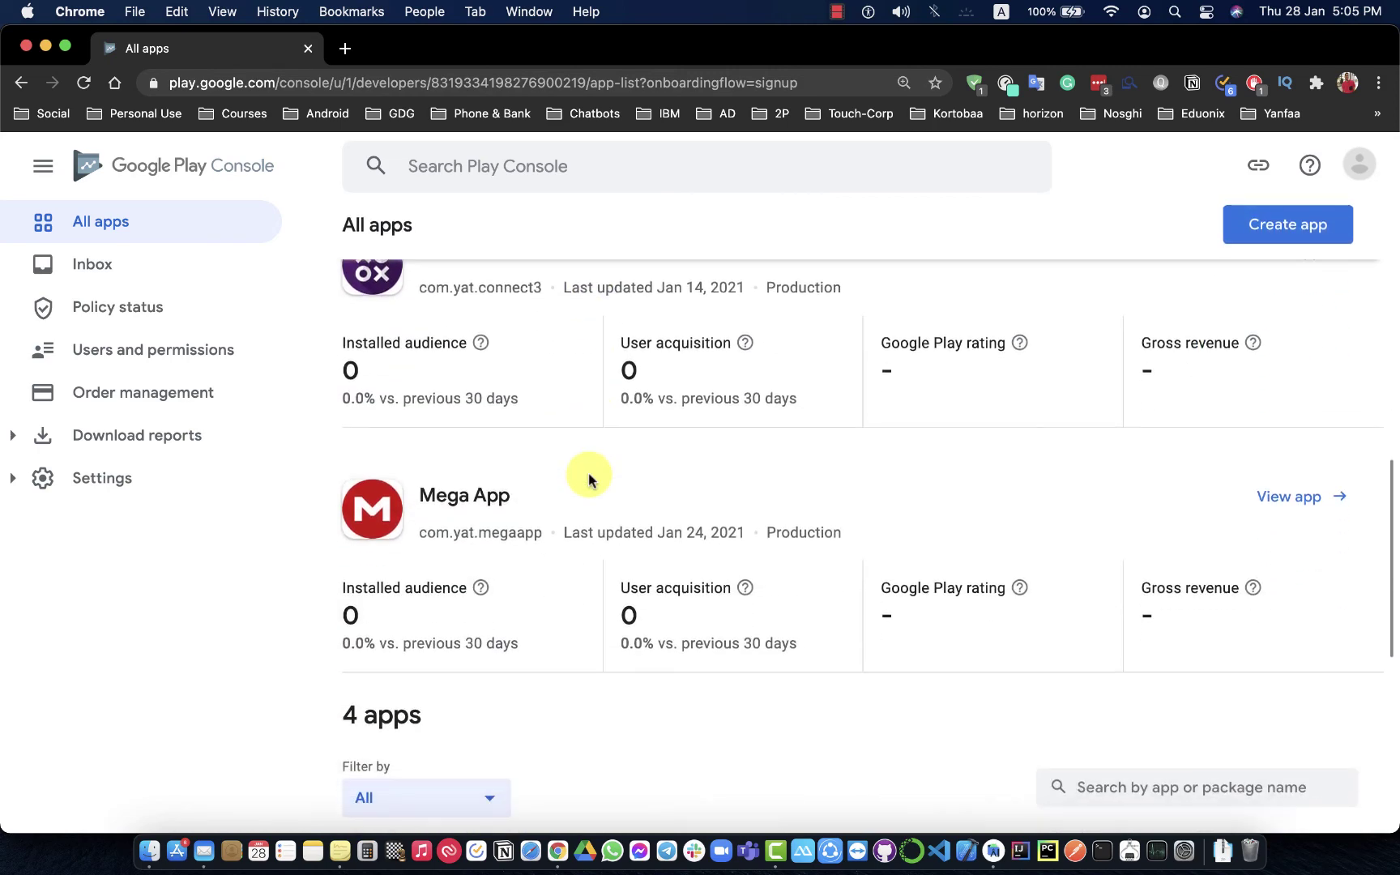
{"action": "scroll", "coordinate": [588, 478], "scroll_direction": "down", "scroll_amount": 8}
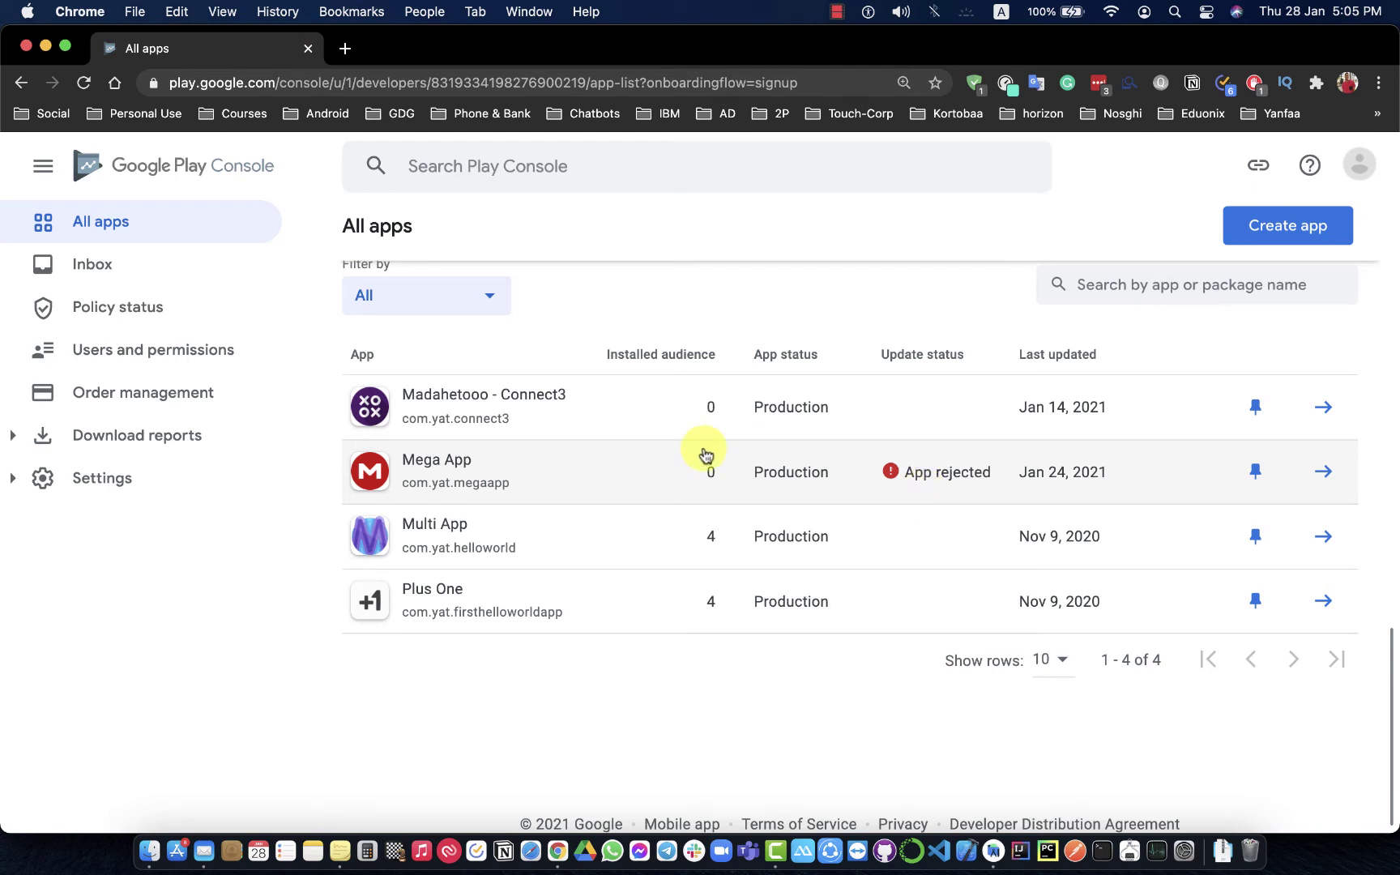
{"action": "scroll", "coordinate": [535, 371], "scroll_direction": "up", "scroll_amount": 3}
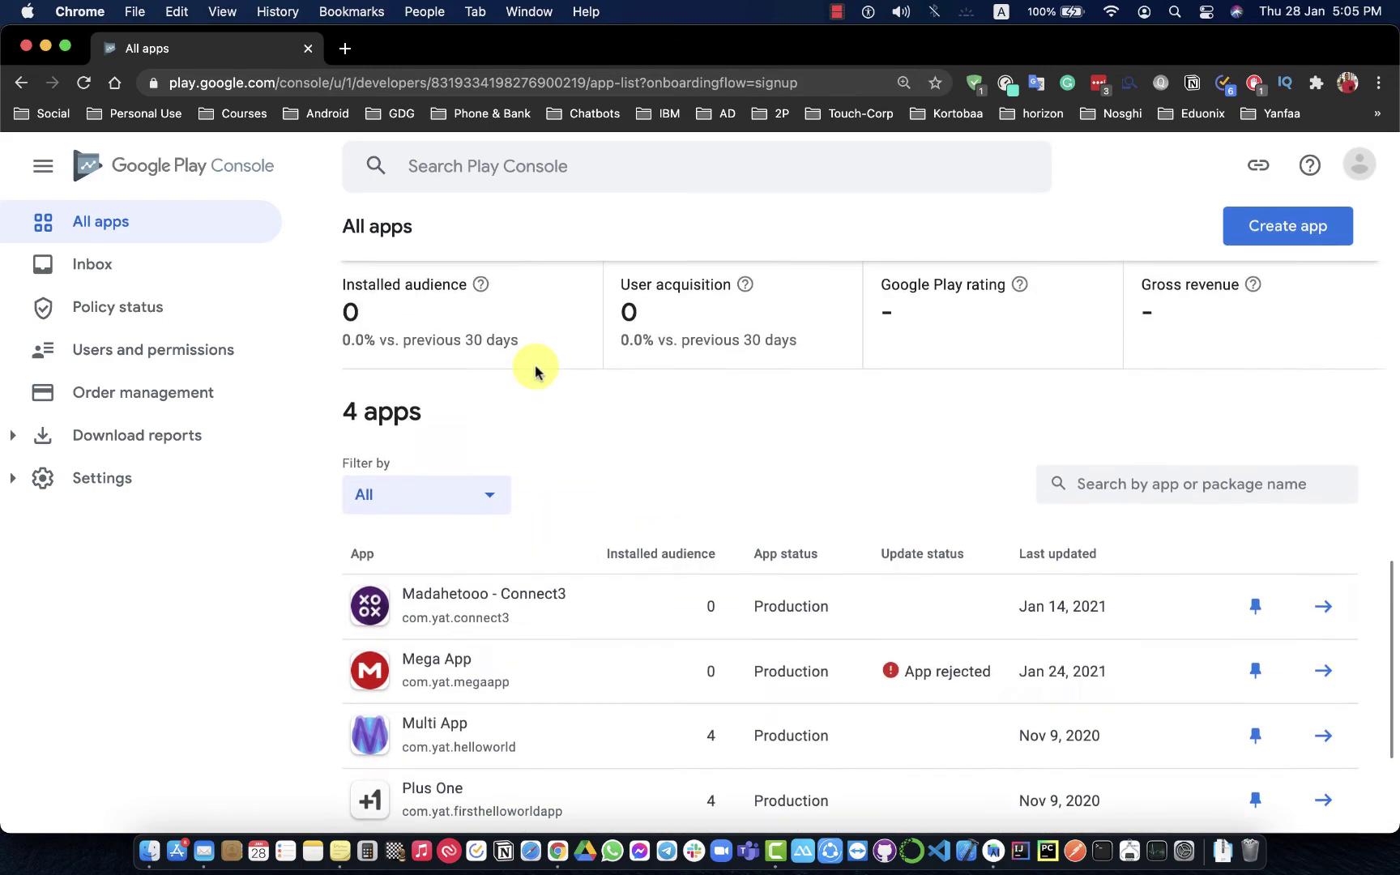
{"action": "scroll", "coordinate": [735, 458], "scroll_direction": "down", "scroll_amount": 2}
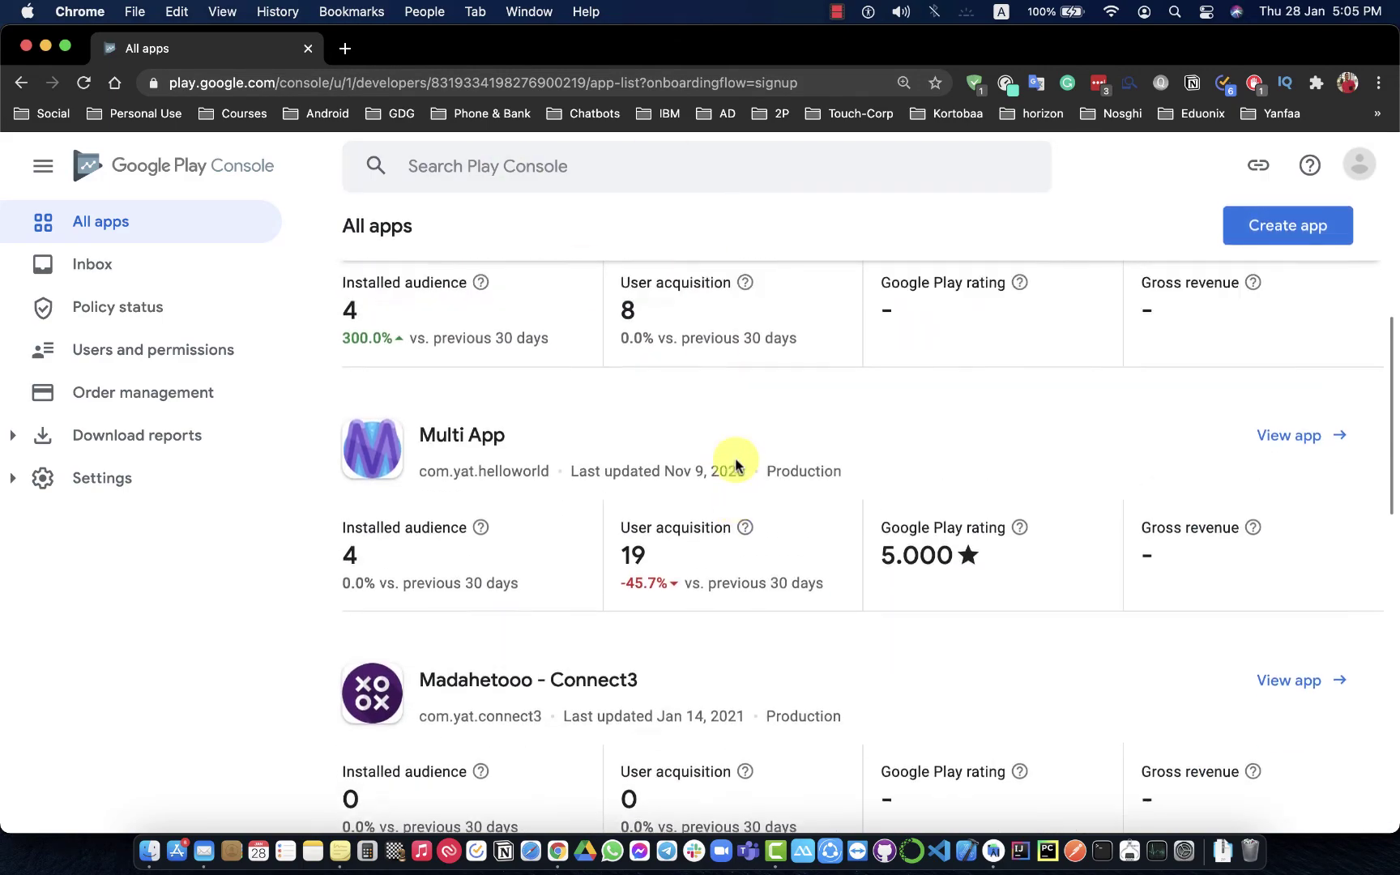
{"action": "scroll", "coordinate": [735, 464], "scroll_direction": "up", "scroll_amount": 4}
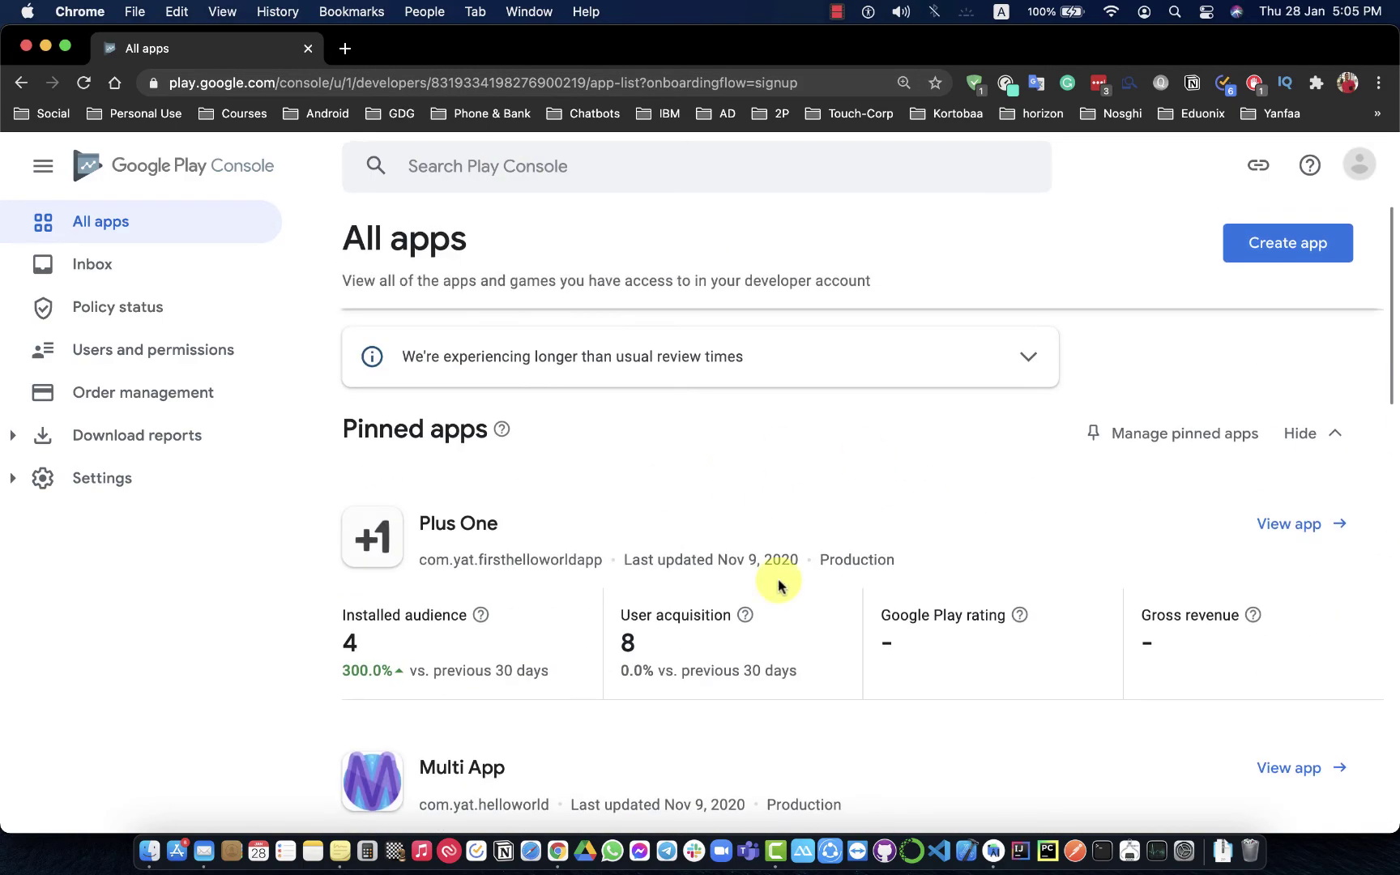
{"action": "scroll", "coordinate": [751, 666], "scroll_direction": "down", "scroll_amount": 6}
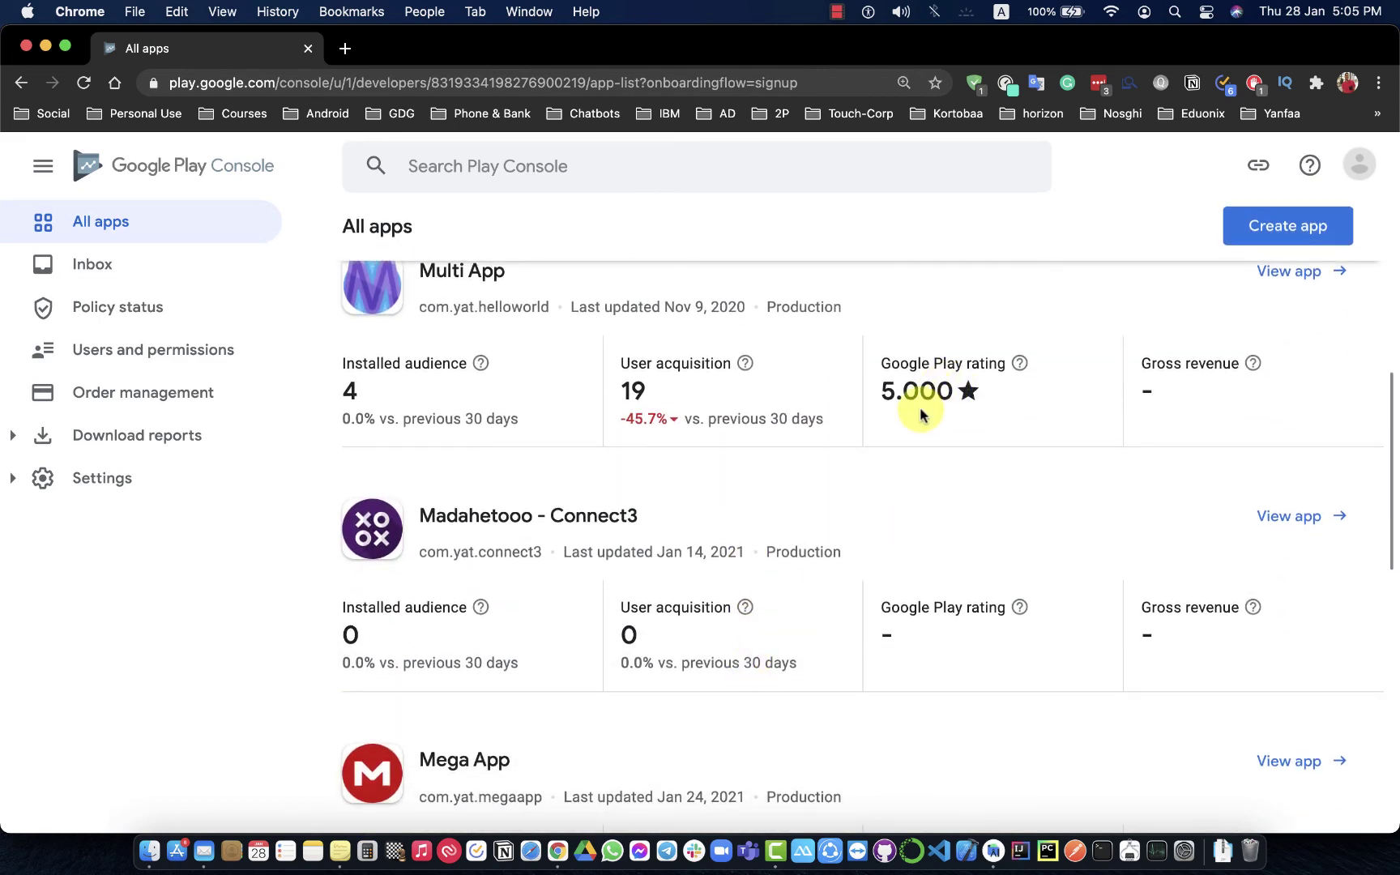
{"action": "scroll", "coordinate": [891, 411], "scroll_direction": "down", "scroll_amount": 1}
{"action": "scroll", "coordinate": [484, 391], "scroll_direction": "down", "scroll_amount": 5}
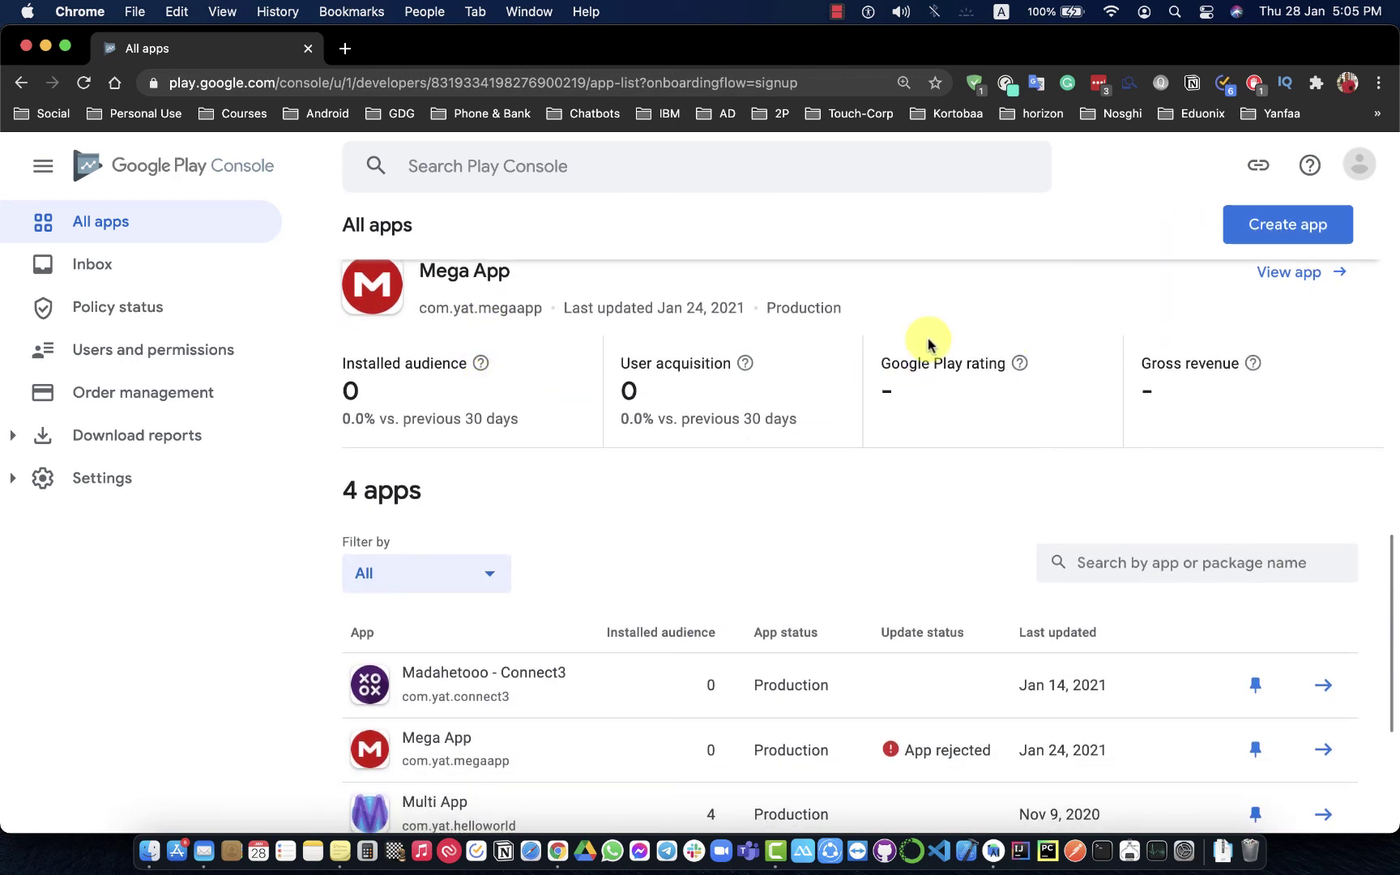
{"action": "scroll", "coordinate": [929, 342], "scroll_direction": "down", "scroll_amount": 3}
{"action": "scroll", "coordinate": [929, 341], "scroll_direction": "up", "scroll_amount": 2}
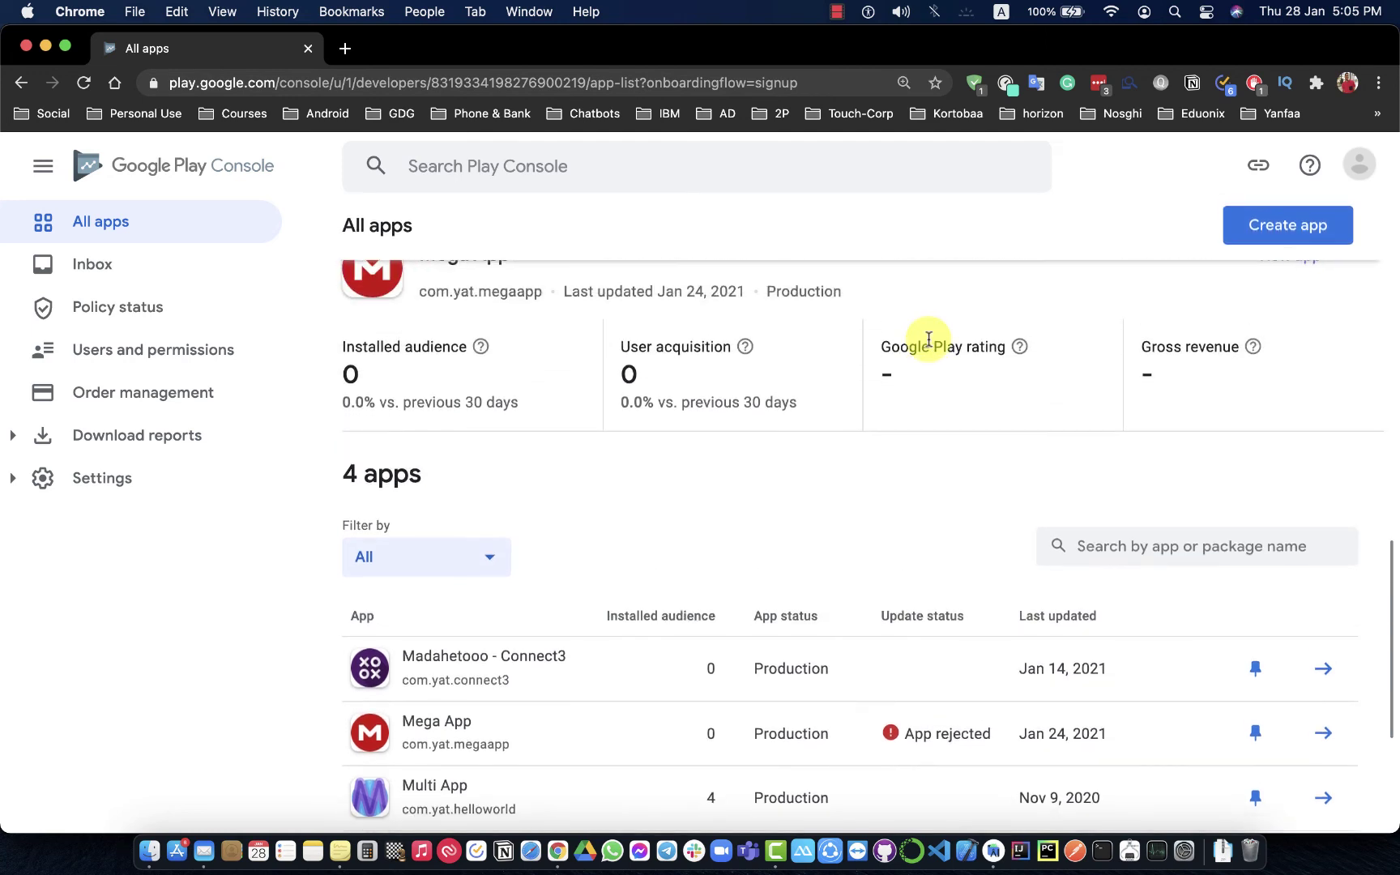
{"action": "scroll", "coordinate": [929, 341], "scroll_direction": "down", "scroll_amount": 3}
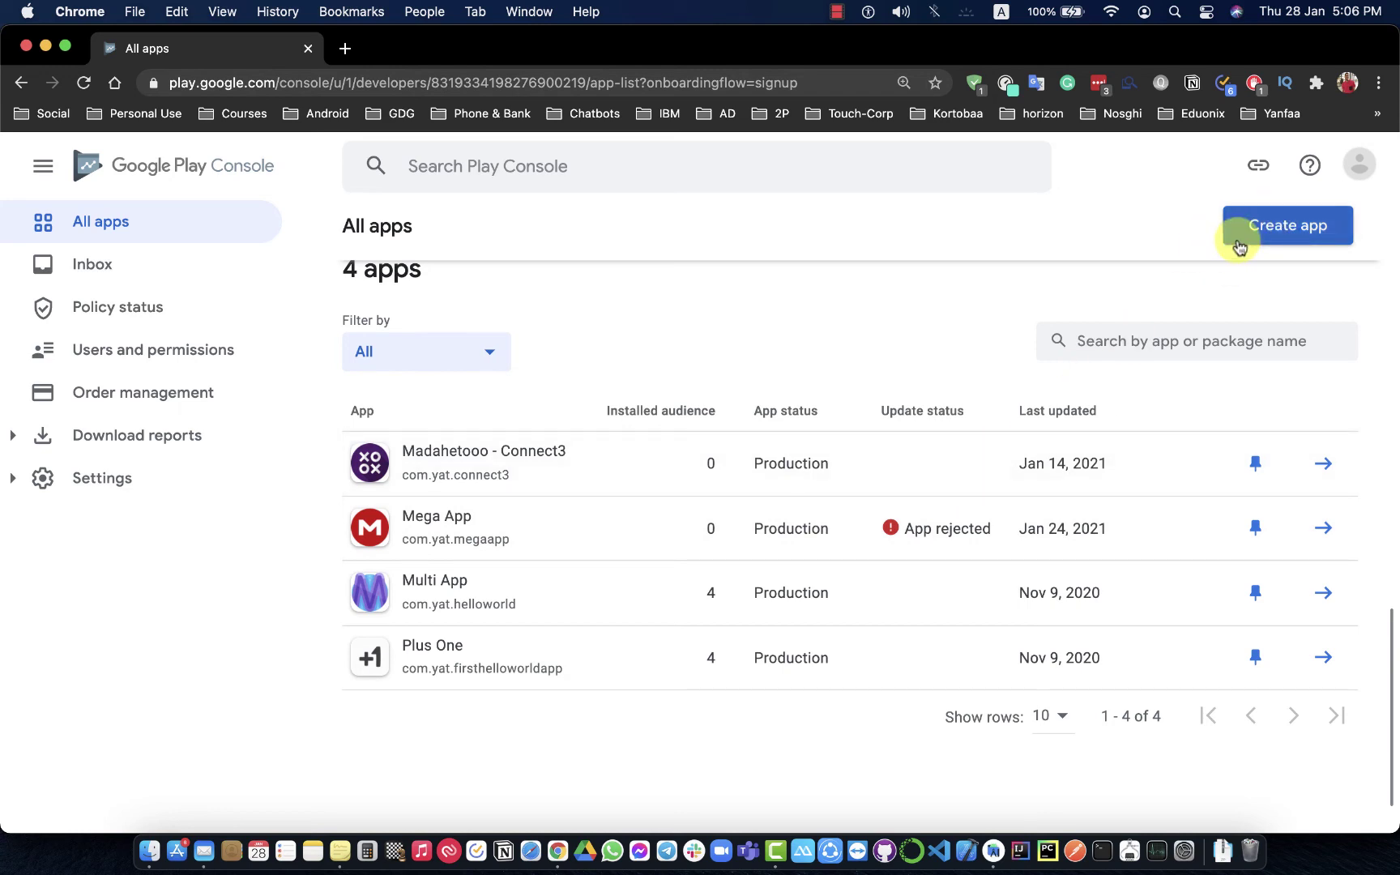
Start creating a new app and name it "Meta Ideas".
{"action": "left_click", "coordinate": [1272, 232]}
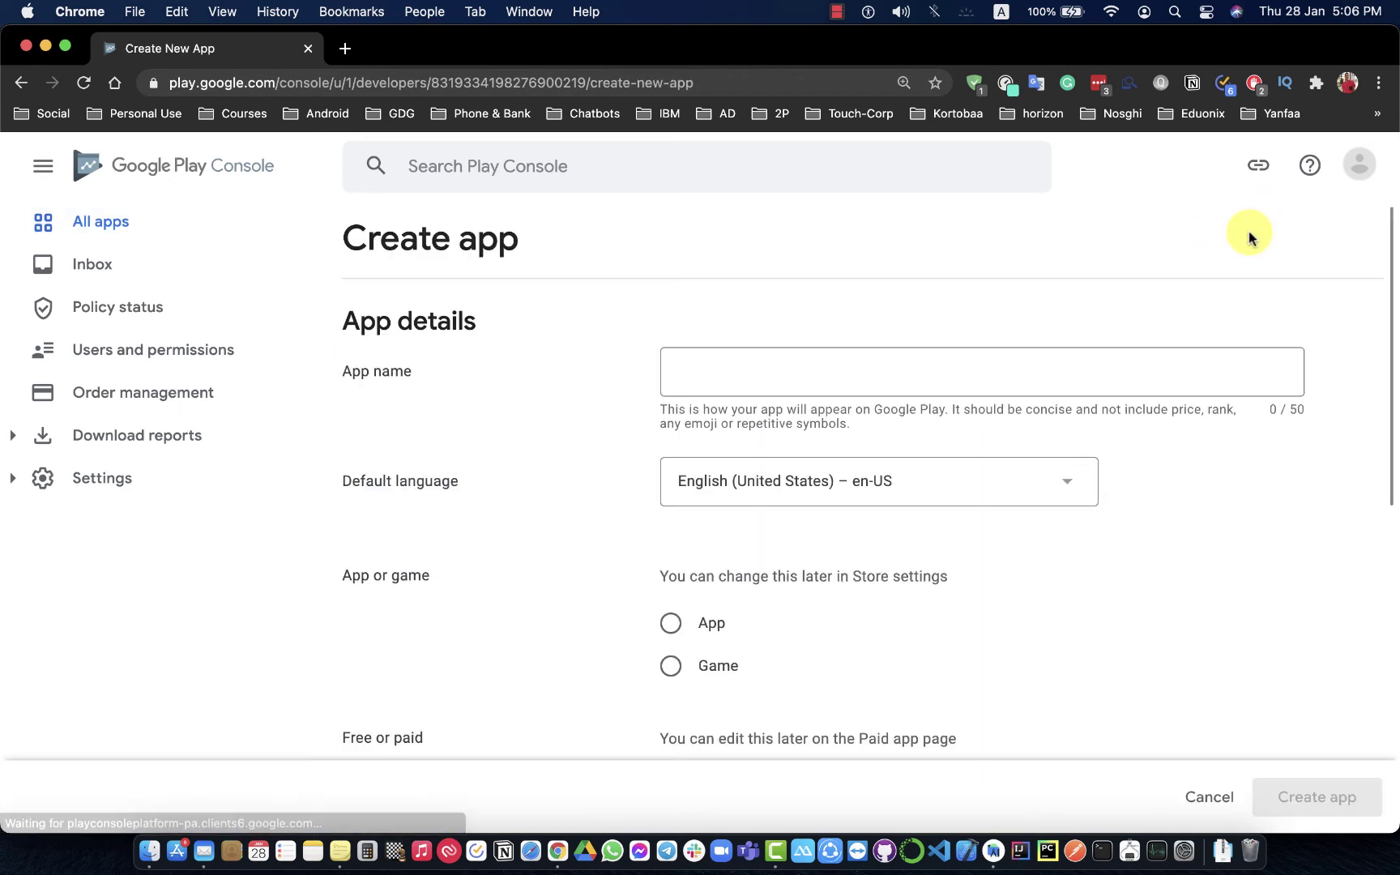
{"action": "left_click", "coordinate": [739, 367]}
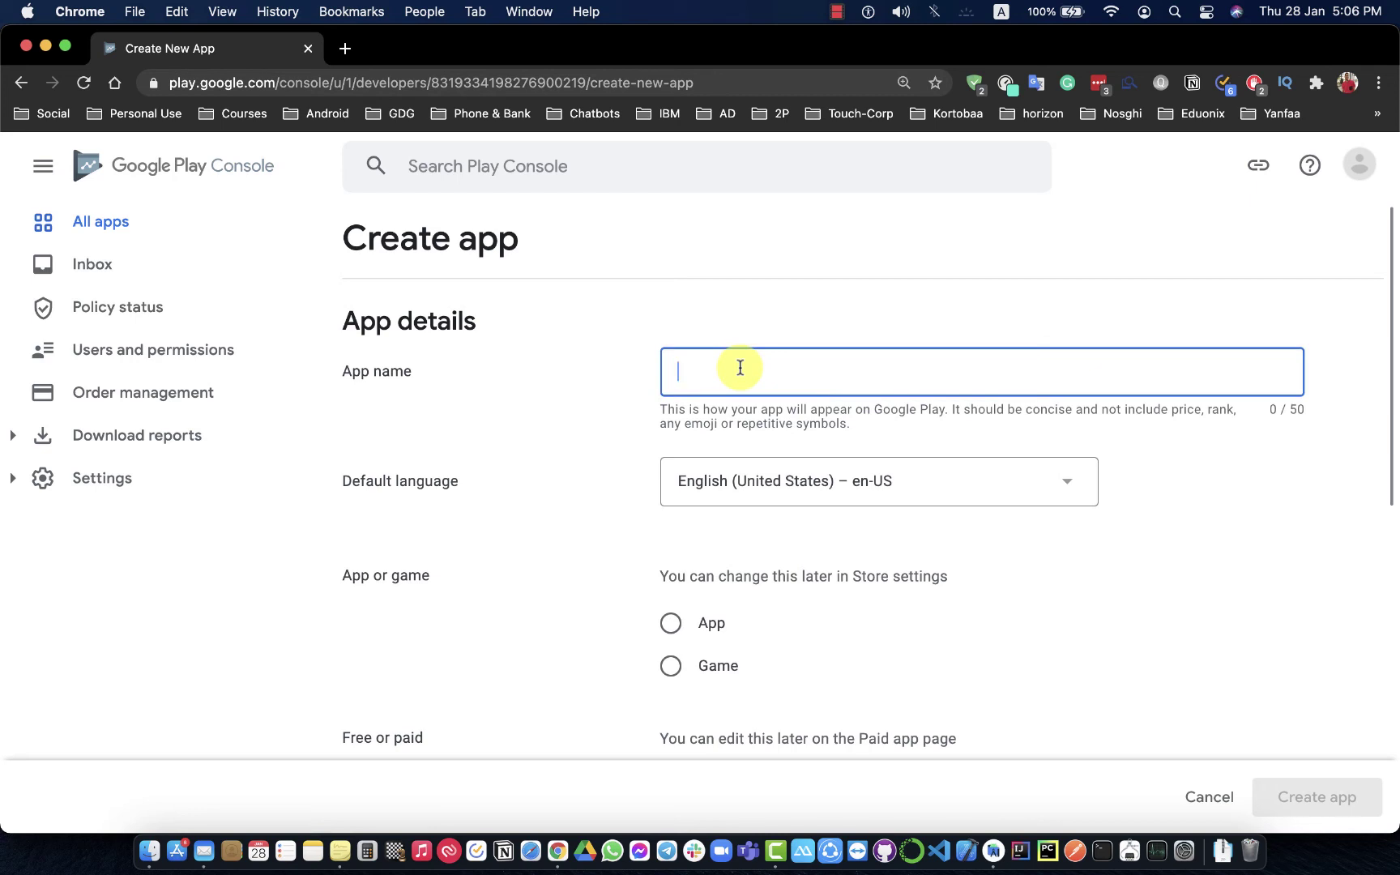
{"action": "type", "text": "Meta I"}
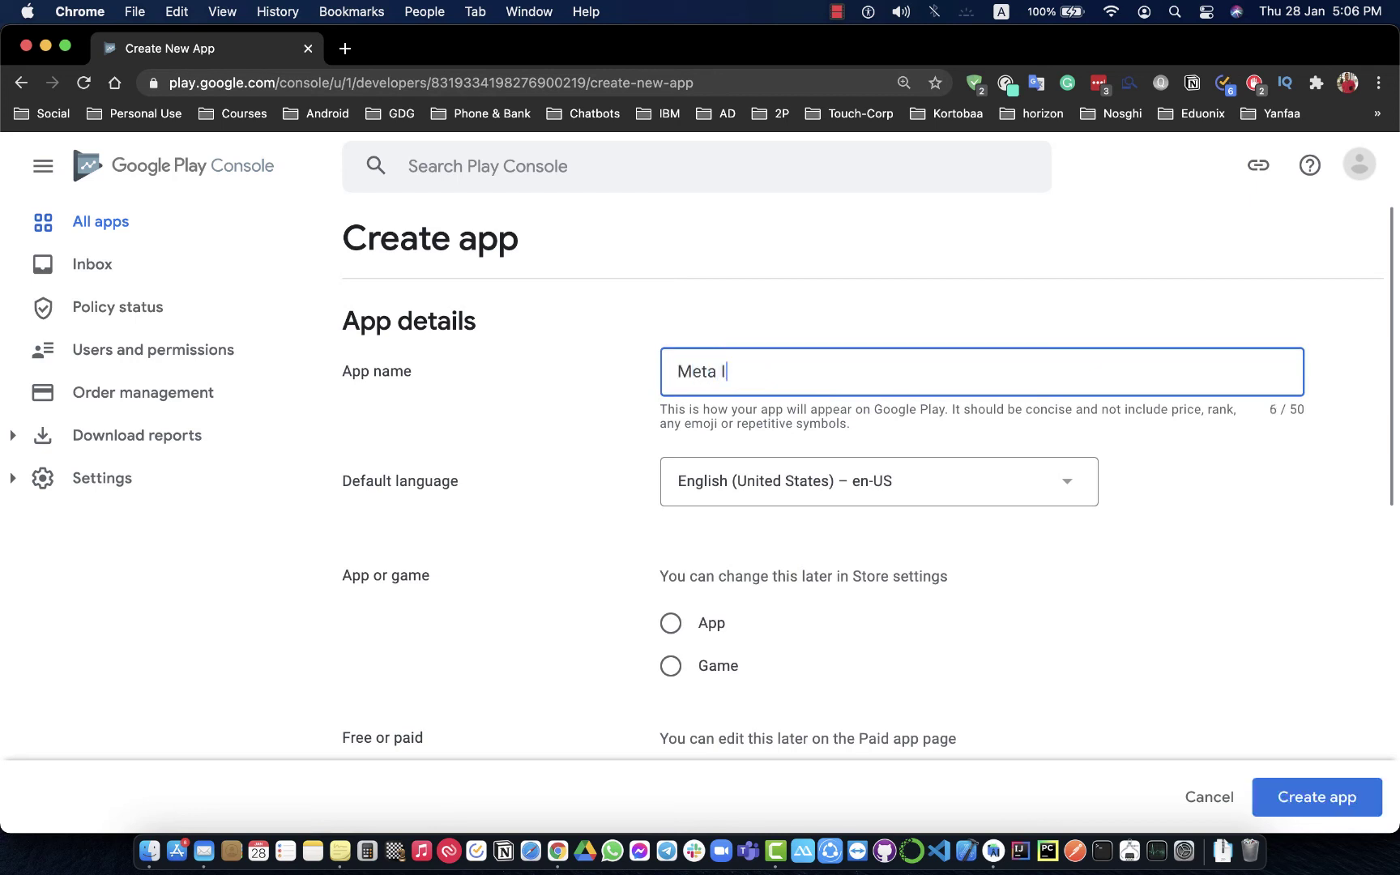
{"action": "type", "text": "deas"}
Classify the new entry as an App rather than a game and set its pricing to Free.
{"action": "scroll", "coordinate": [567, 458], "scroll_direction": "down", "scroll_amount": 2}
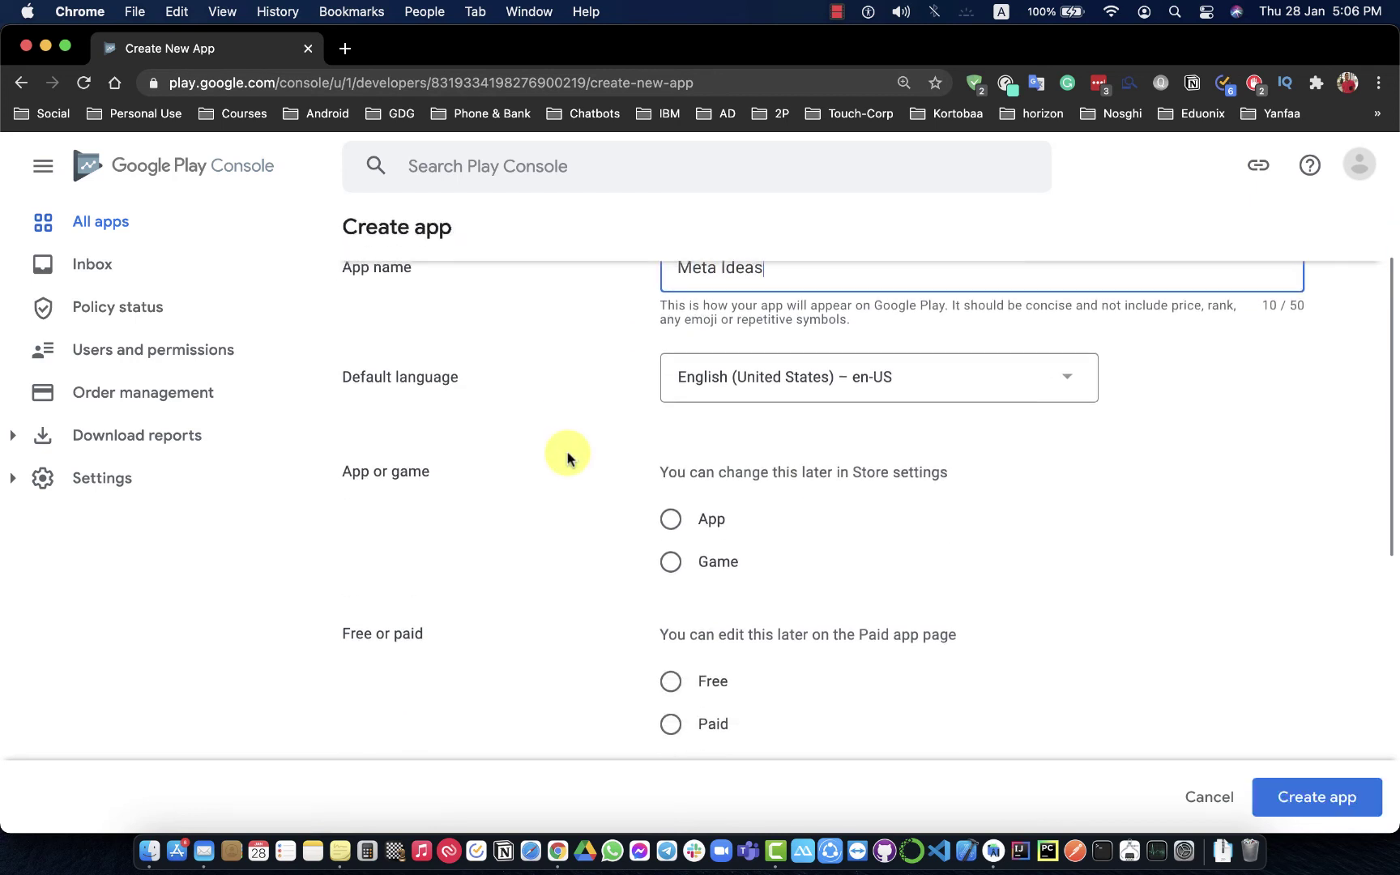
{"action": "scroll", "coordinate": [738, 387], "scroll_direction": "down", "scroll_amount": 1}
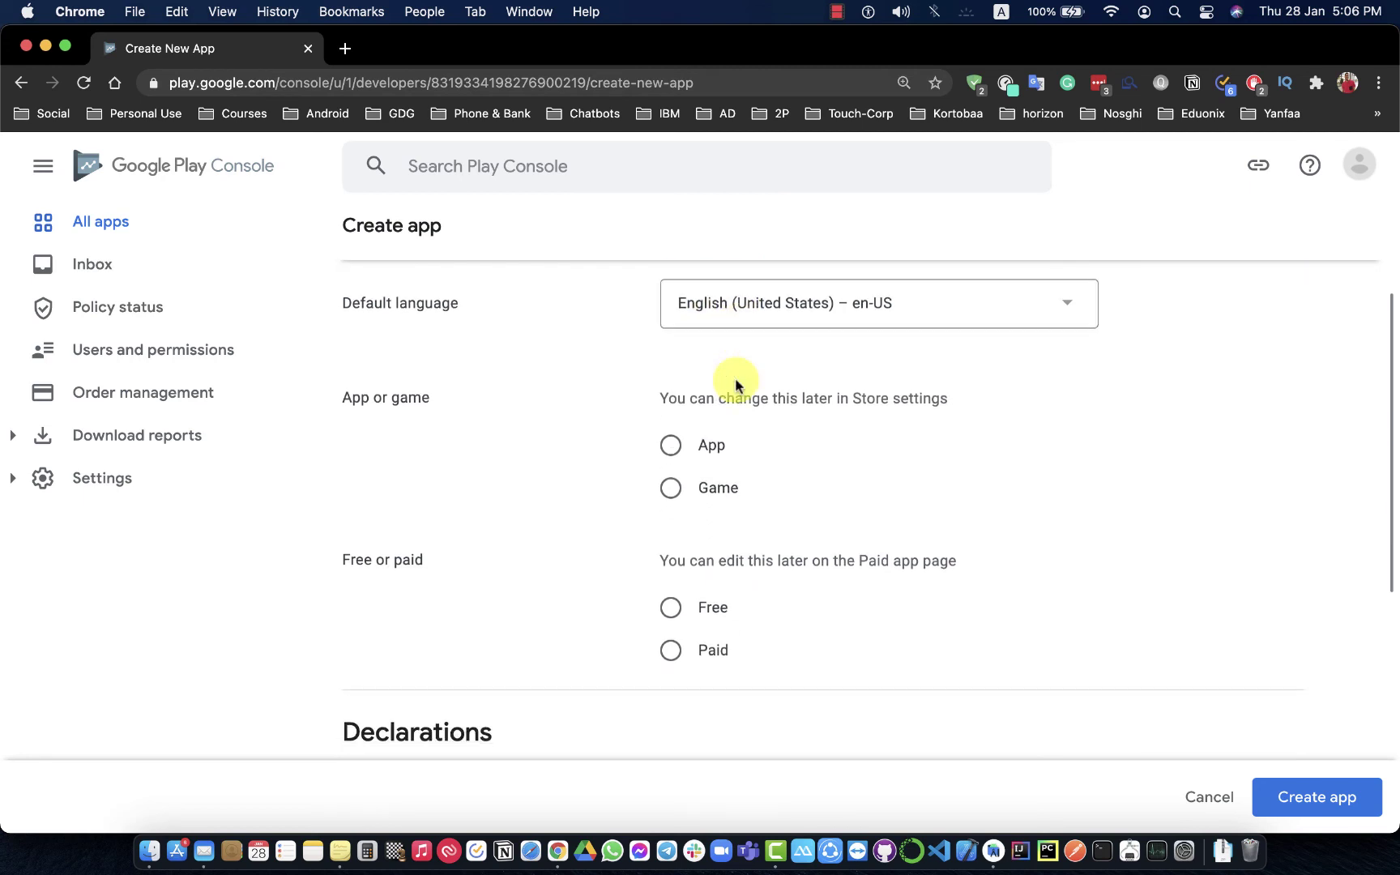
{"action": "left_click", "coordinate": [671, 446]}
{"action": "scroll", "coordinate": [671, 445], "scroll_direction": "down", "scroll_amount": 1}
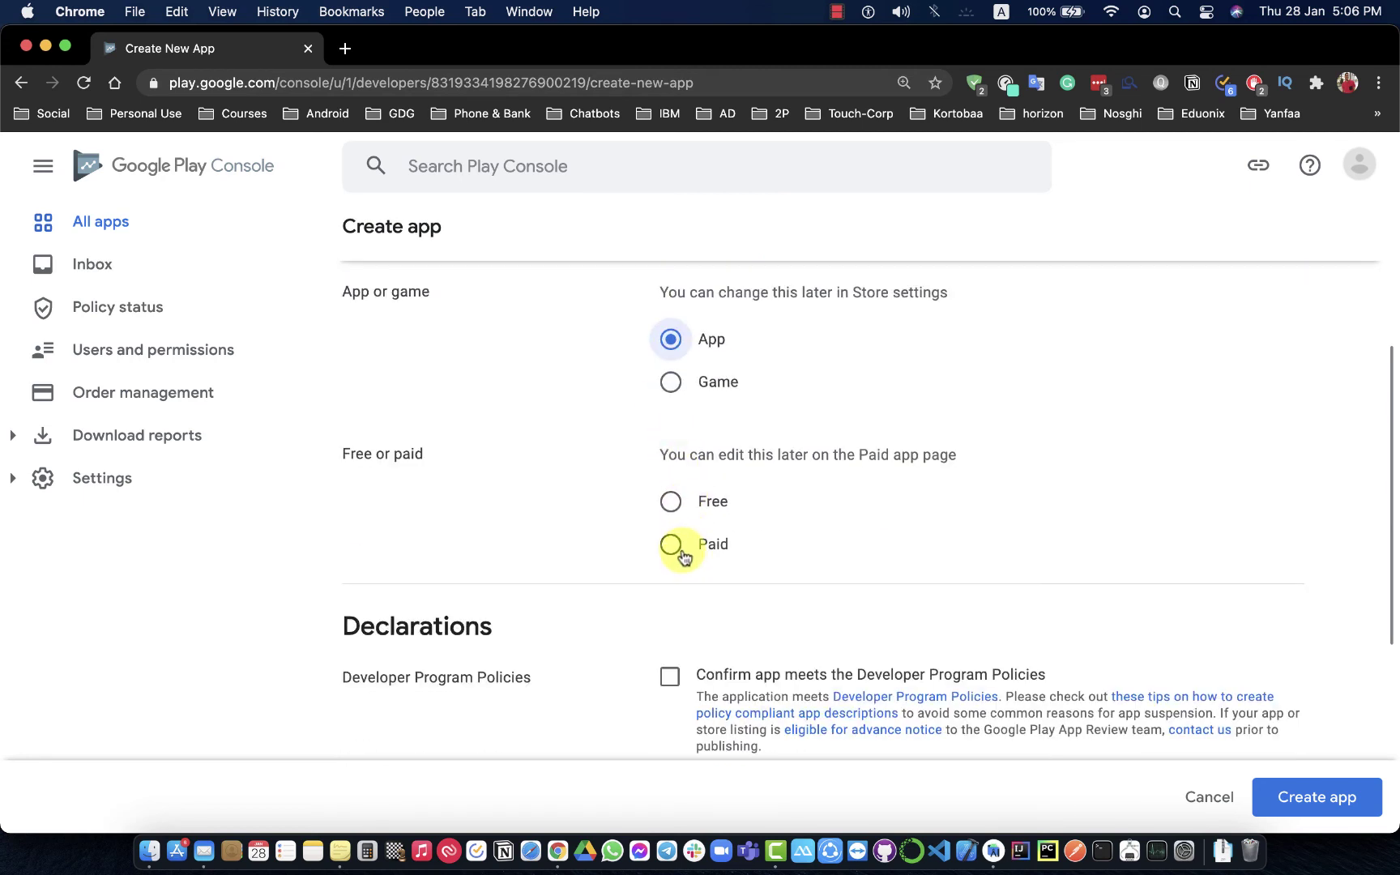
{"action": "left_click", "coordinate": [671, 503]}
Confirm the Developer Program Policies declaration and accept the US export laws for the new app.
{"action": "scroll", "coordinate": [672, 507], "scroll_direction": "down", "scroll_amount": 3}
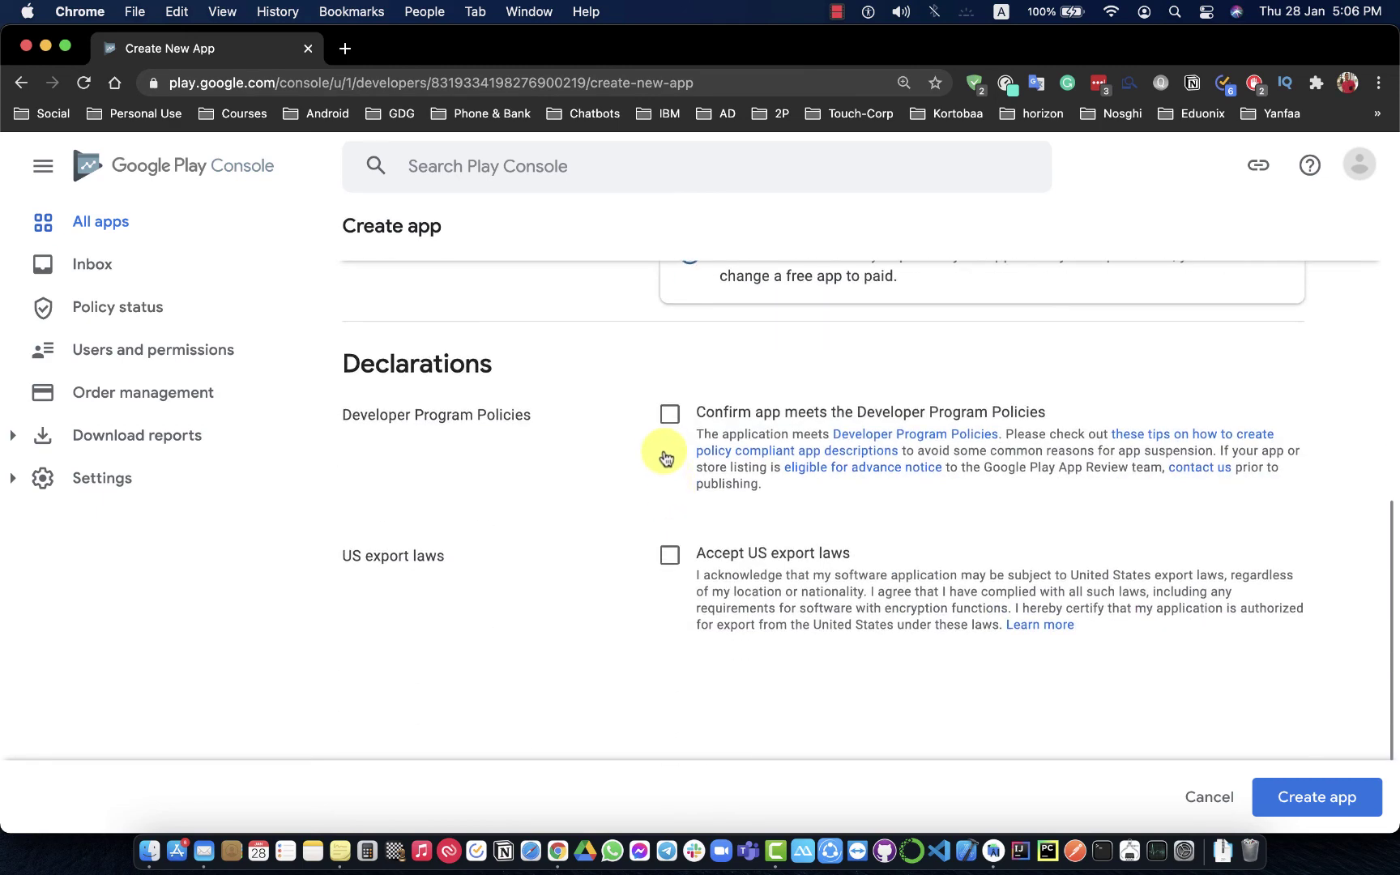
{"action": "left_click", "coordinate": [669, 415]}
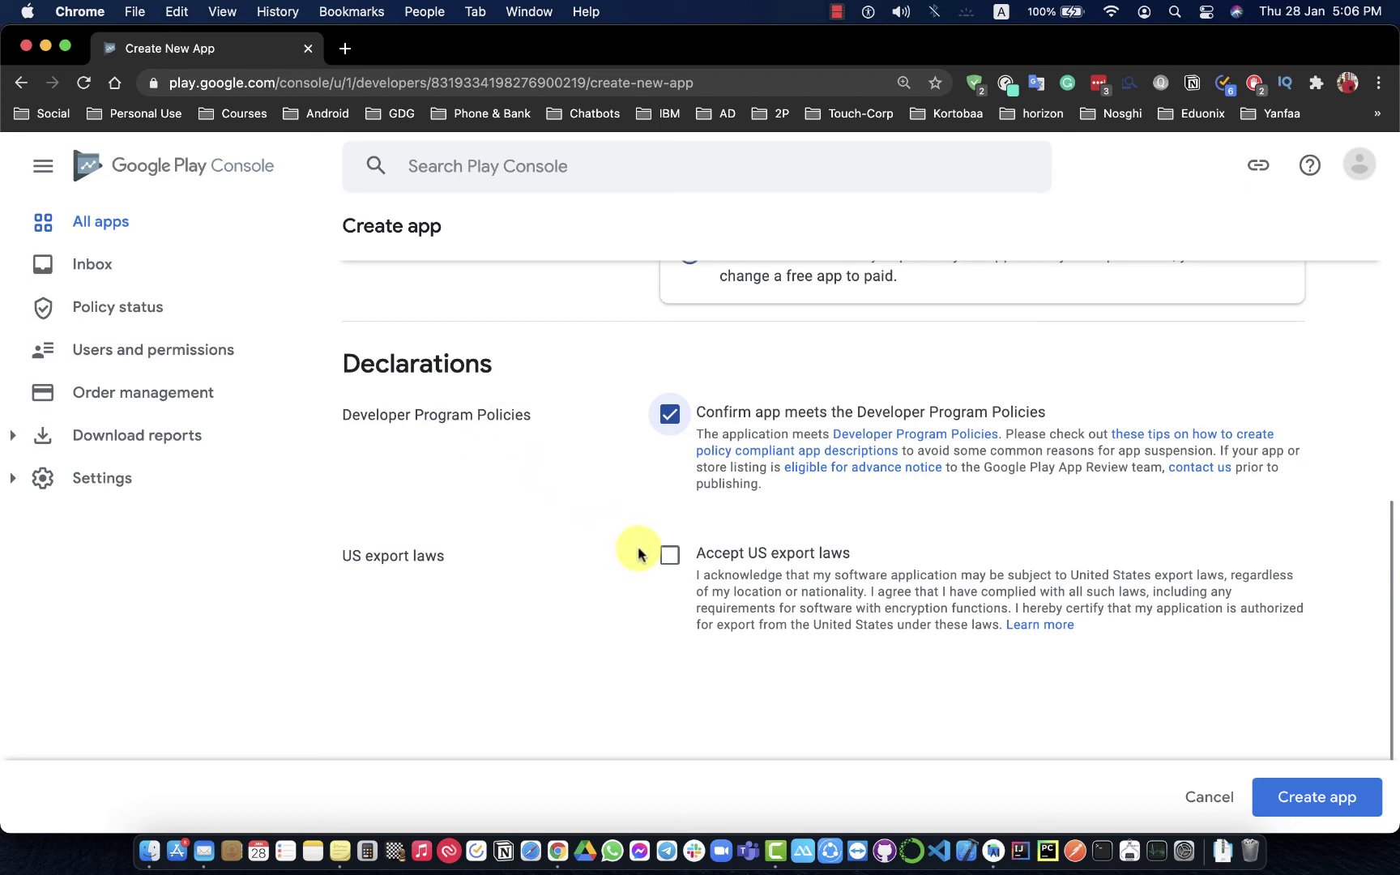
{"action": "left_click", "coordinate": [670, 556]}
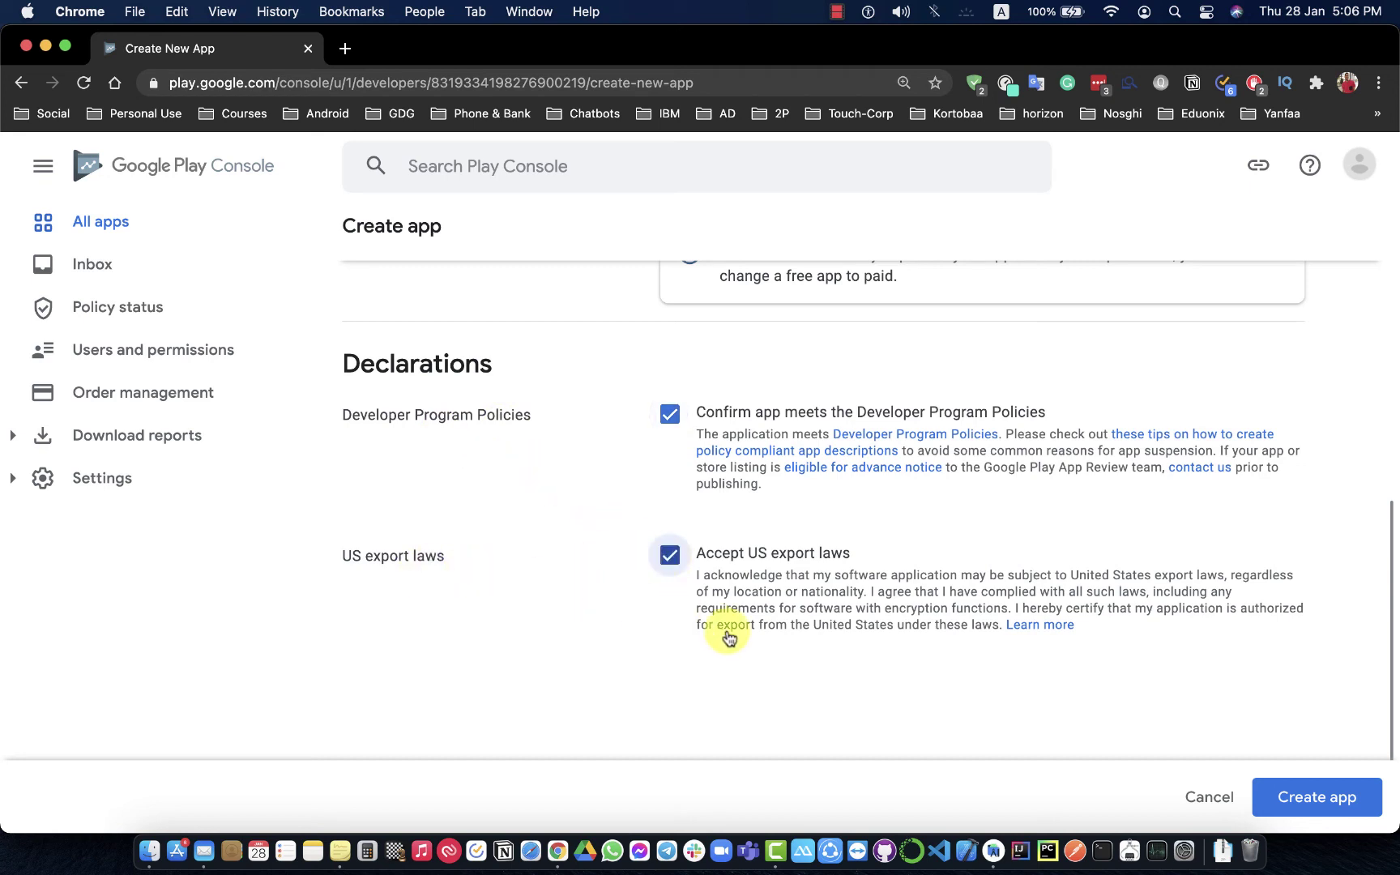
Submit the completed form to create the Meta Ideas app entry.
{"action": "scroll", "coordinate": [1028, 683], "scroll_direction": "down", "scroll_amount": 2}
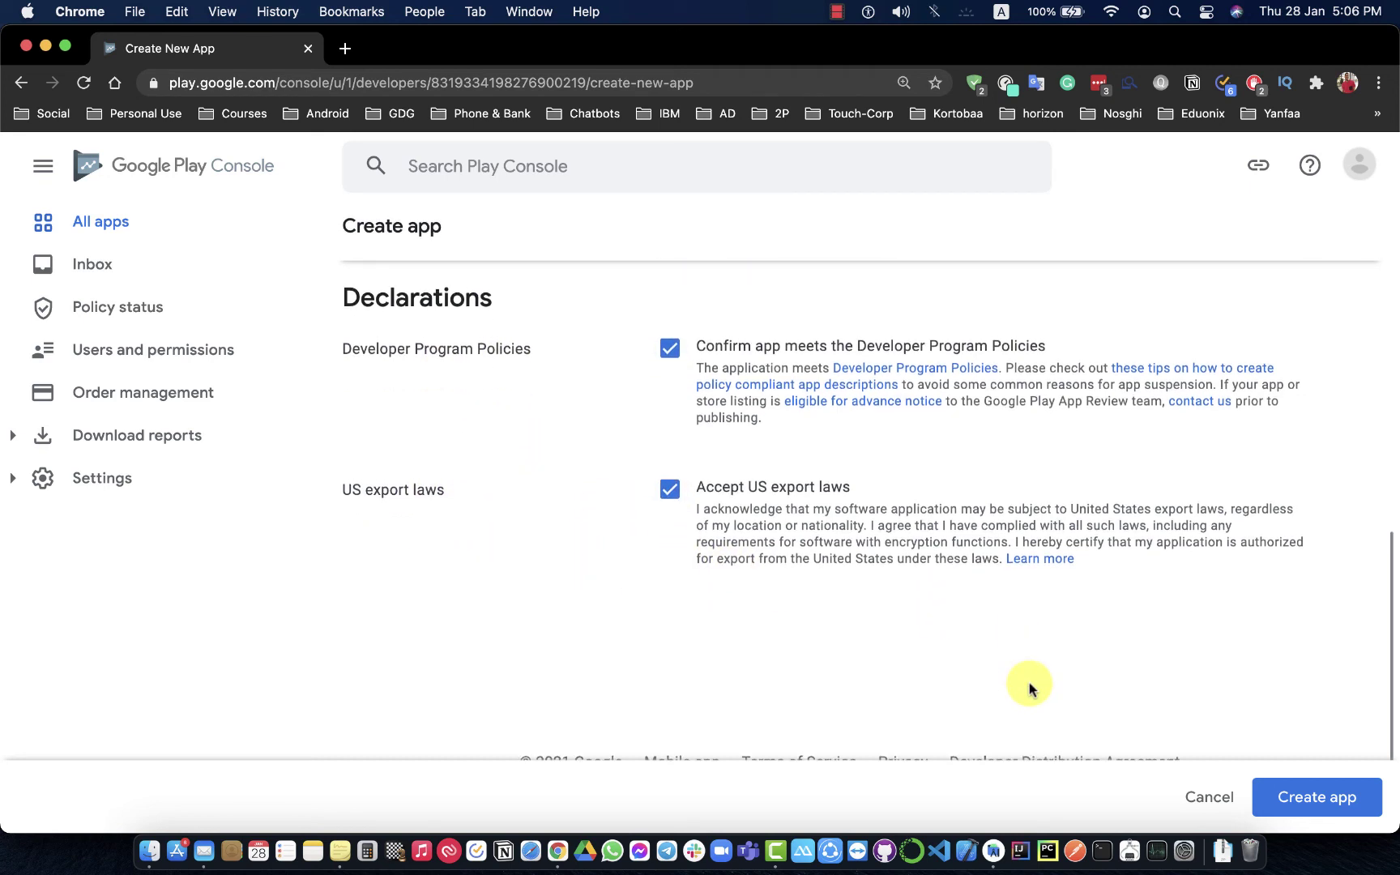
{"action": "scroll", "coordinate": [1250, 703], "scroll_direction": "down", "scroll_amount": 1}
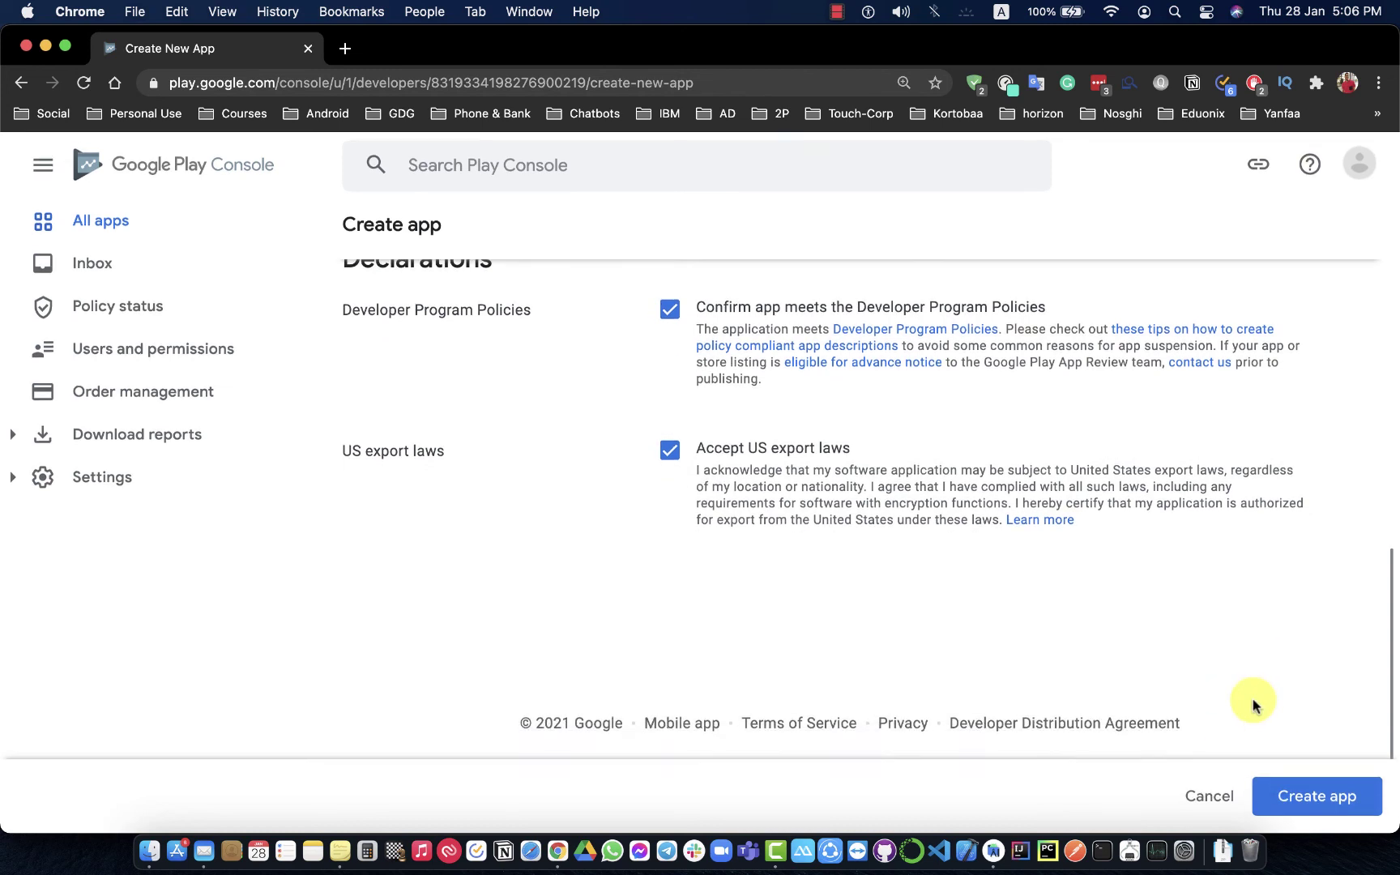
{"action": "left_click", "coordinate": [1298, 798]}
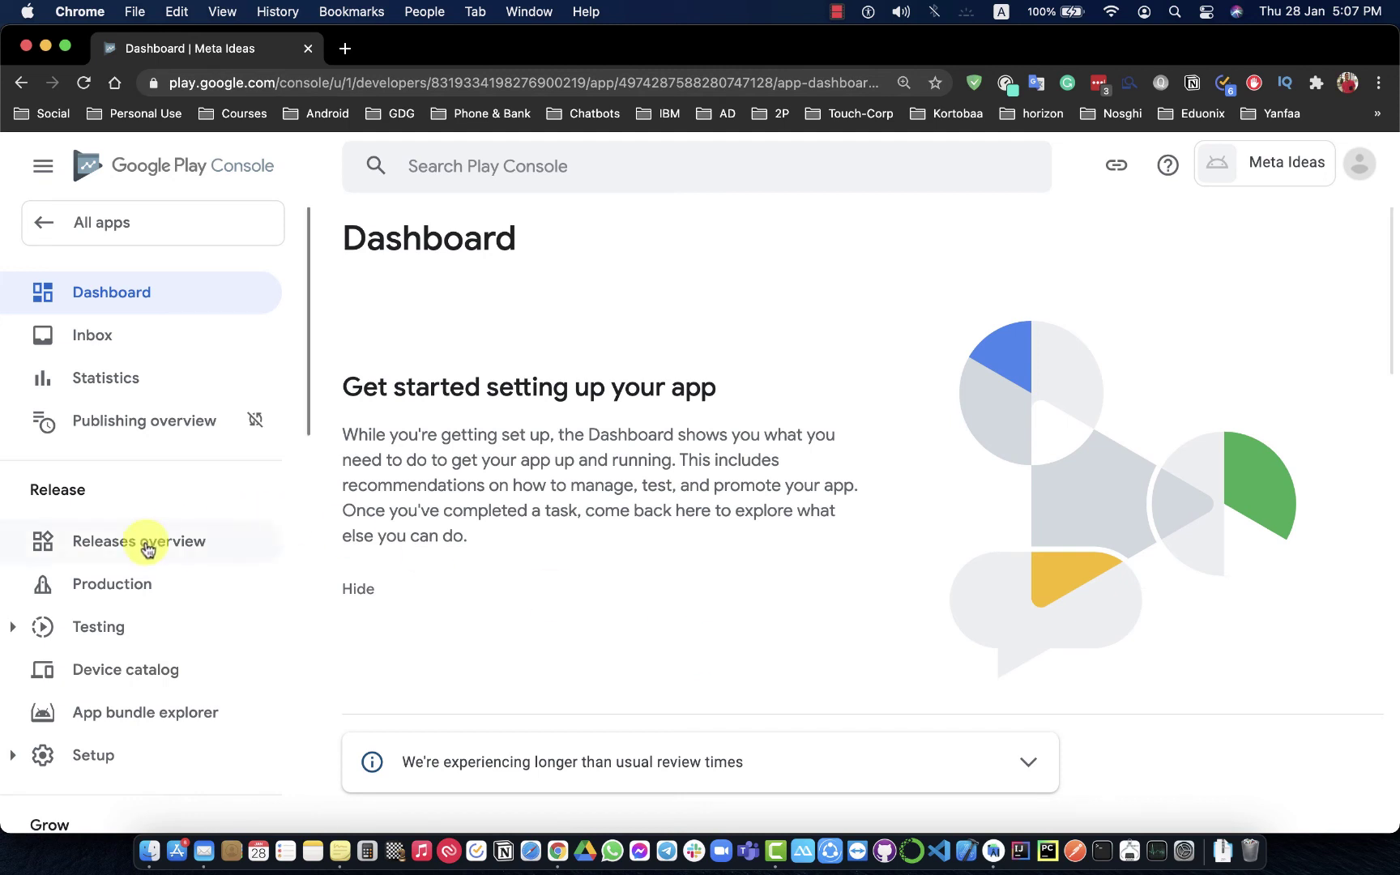
Open the main store listing page under the app's store presence settings.
{"action": "scroll", "coordinate": [144, 541], "scroll_direction": "down", "scroll_amount": 5}
{"action": "scroll", "coordinate": [145, 535], "scroll_direction": "down", "scroll_amount": 5}
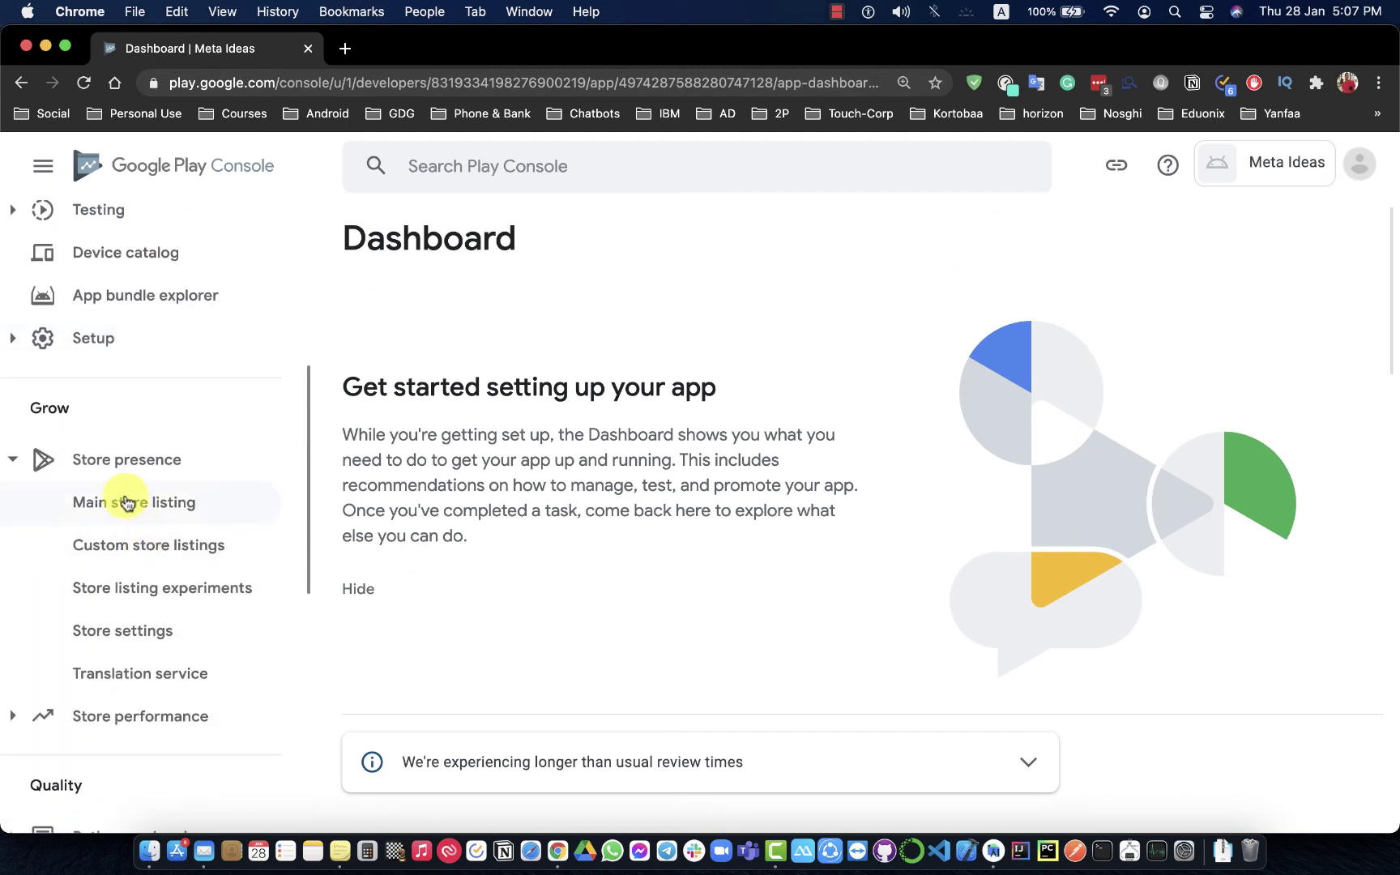
{"action": "left_click", "coordinate": [130, 506]}
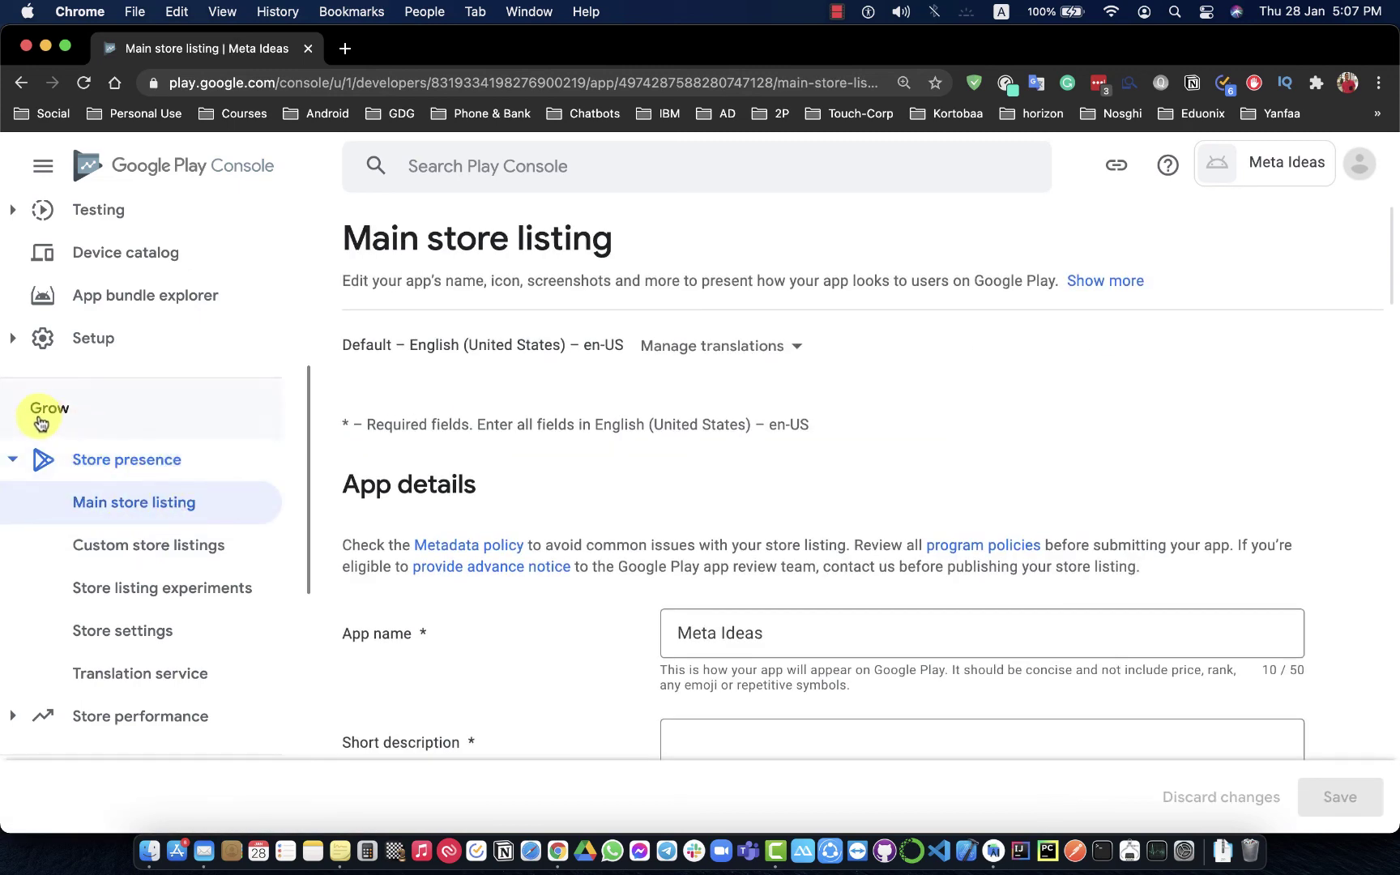
Enter "This is full app of meta ideas you can use daily" as the short description of the store listing.
{"action": "scroll", "coordinate": [406, 470], "scroll_direction": "down", "scroll_amount": 3}
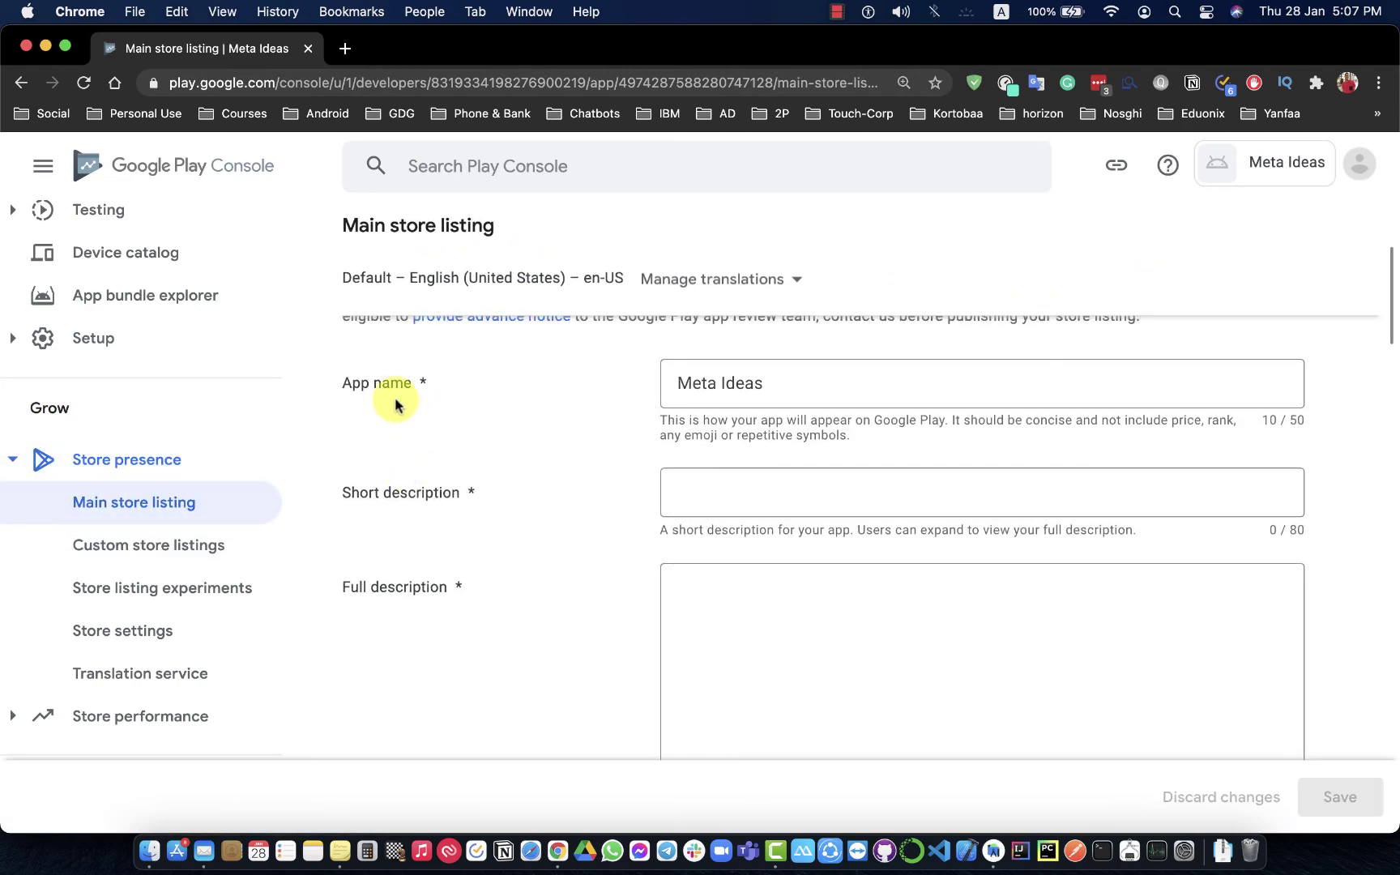
{"action": "left_click", "coordinate": [729, 496]}
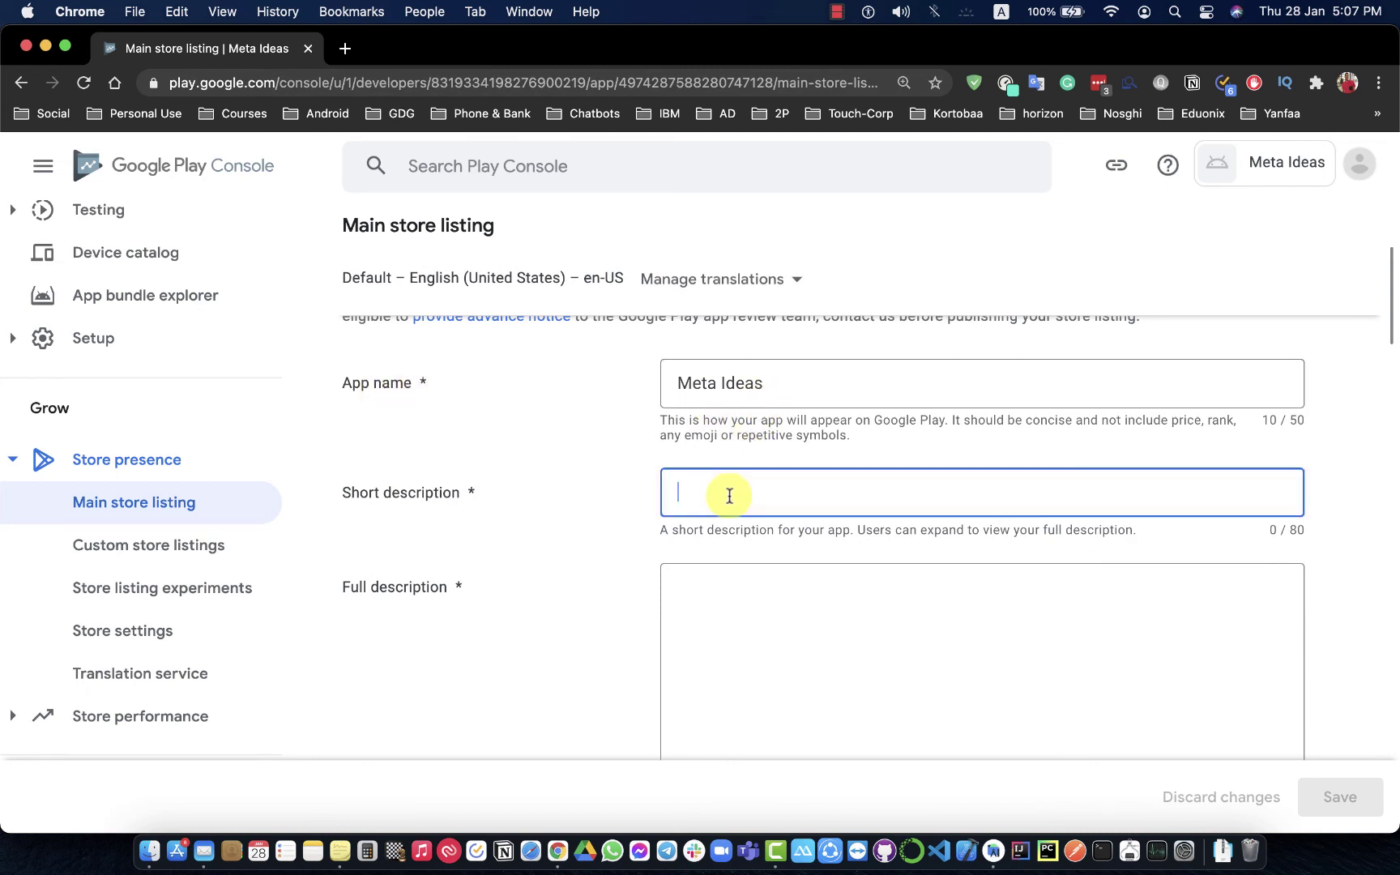
{"action": "type", "text": "This is"}
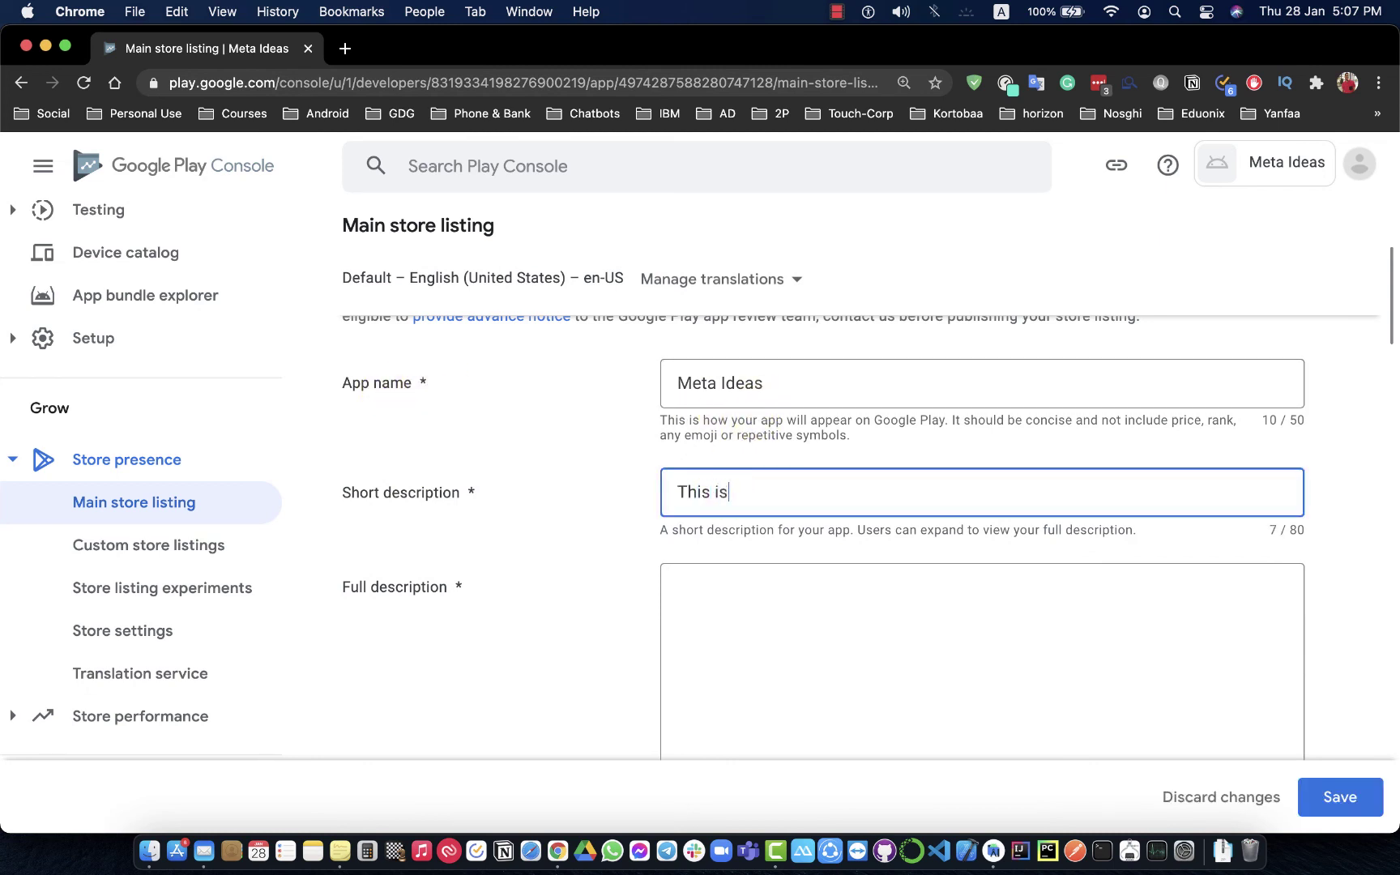
{"action": "type", "text": " full app"}
{"action": "type", "text": " of many"}
{"action": "key", "text": "BackSpace"}
{"action": "key", "text": "BackSpace"}
{"action": "key", "text": "BackSpace"}
{"action": "type", "text": "eta ideas "}
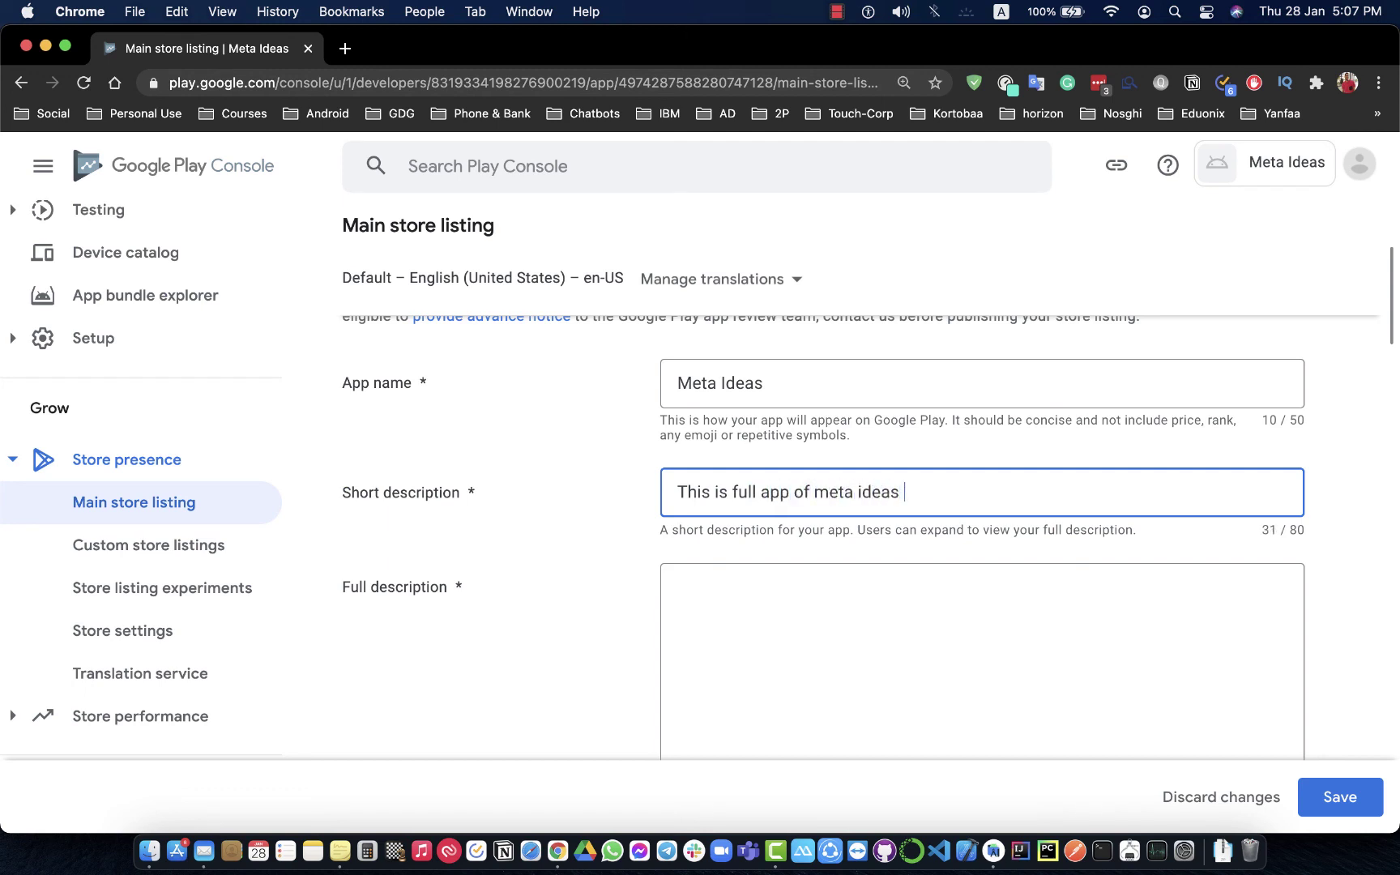
{"action": "type", "text": "you can use daily"}
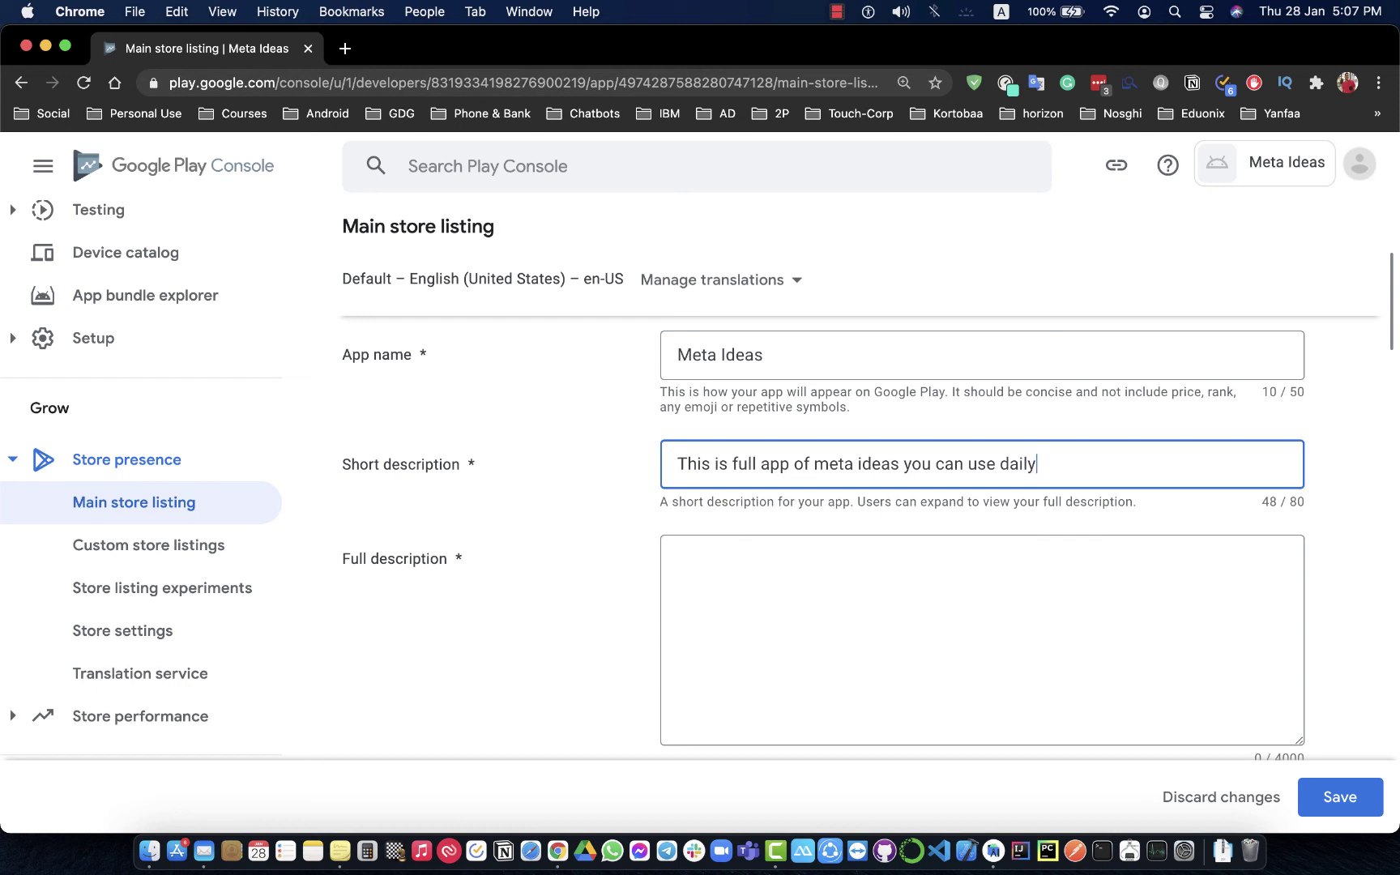
Begin the full description with "This application inclues meta ideas like :" and add the dashed list lines "Calculator." and "Temperature Converter.".
{"action": "scroll", "coordinate": [718, 506], "scroll_direction": "down", "scroll_amount": 2}
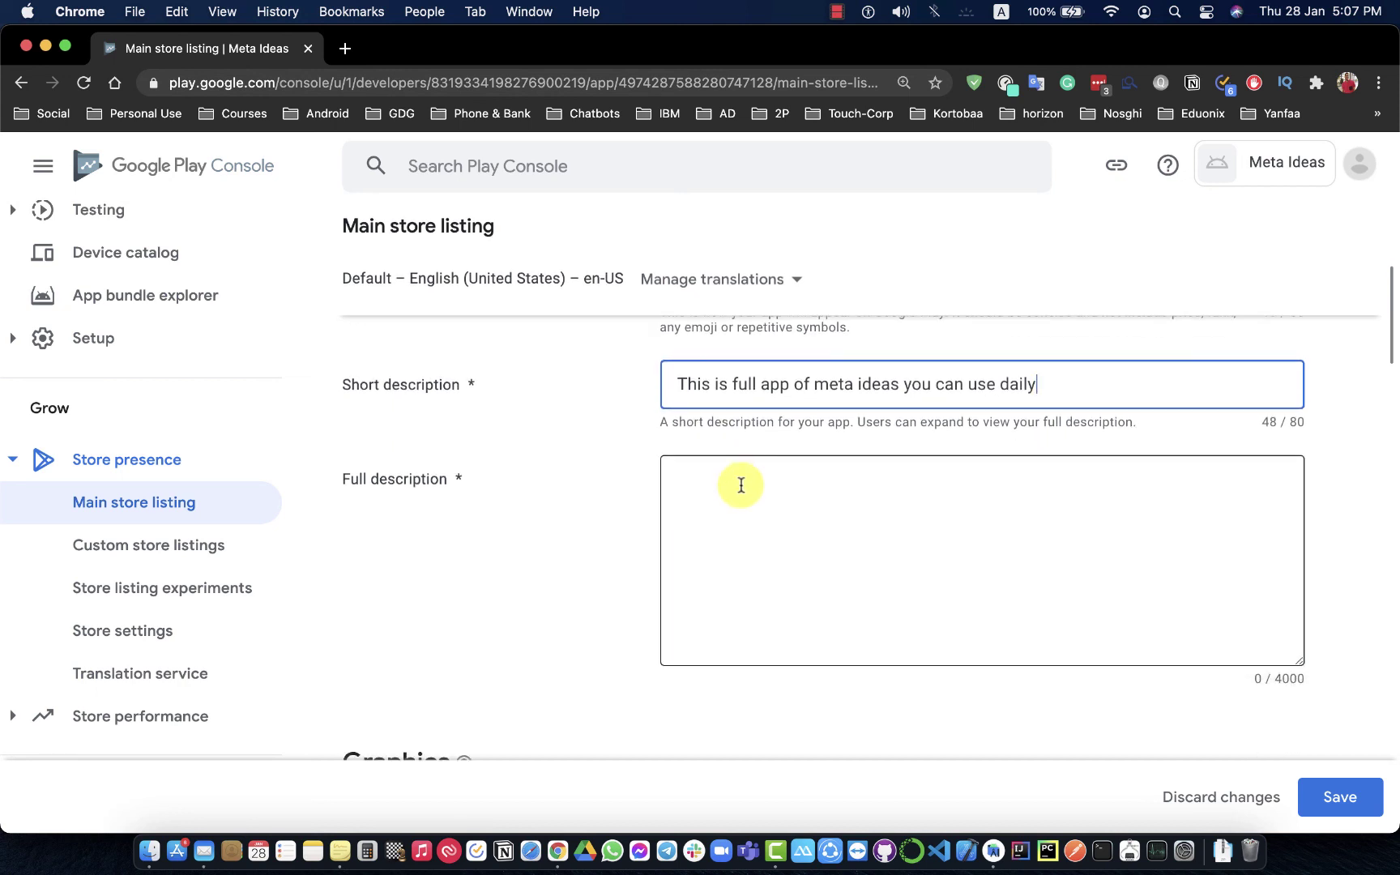
{"action": "left_click", "coordinate": [741, 484]}
{"action": "type", "text": "This a"}
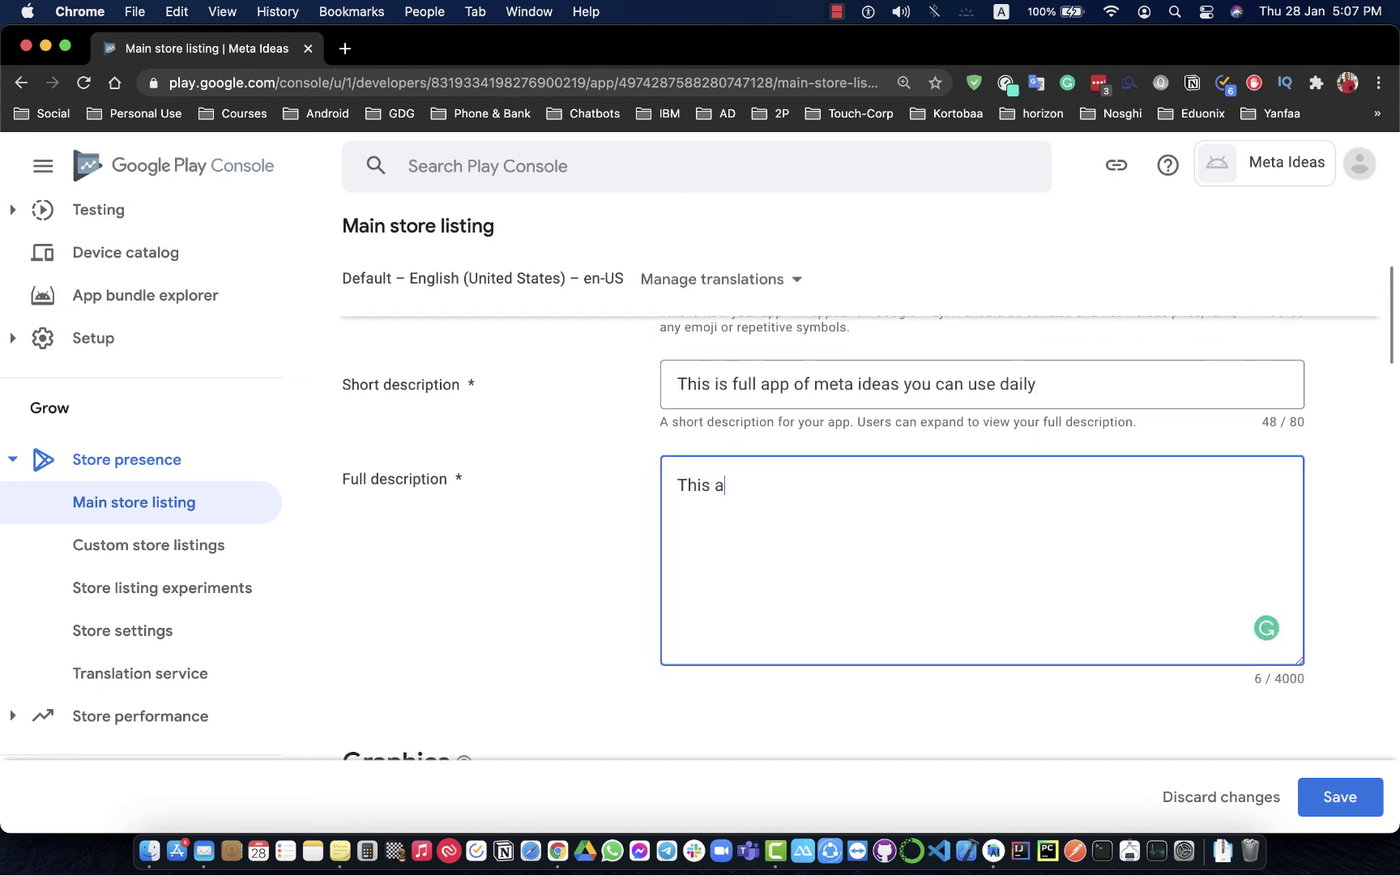
{"action": "type", "text": "pplication inc"}
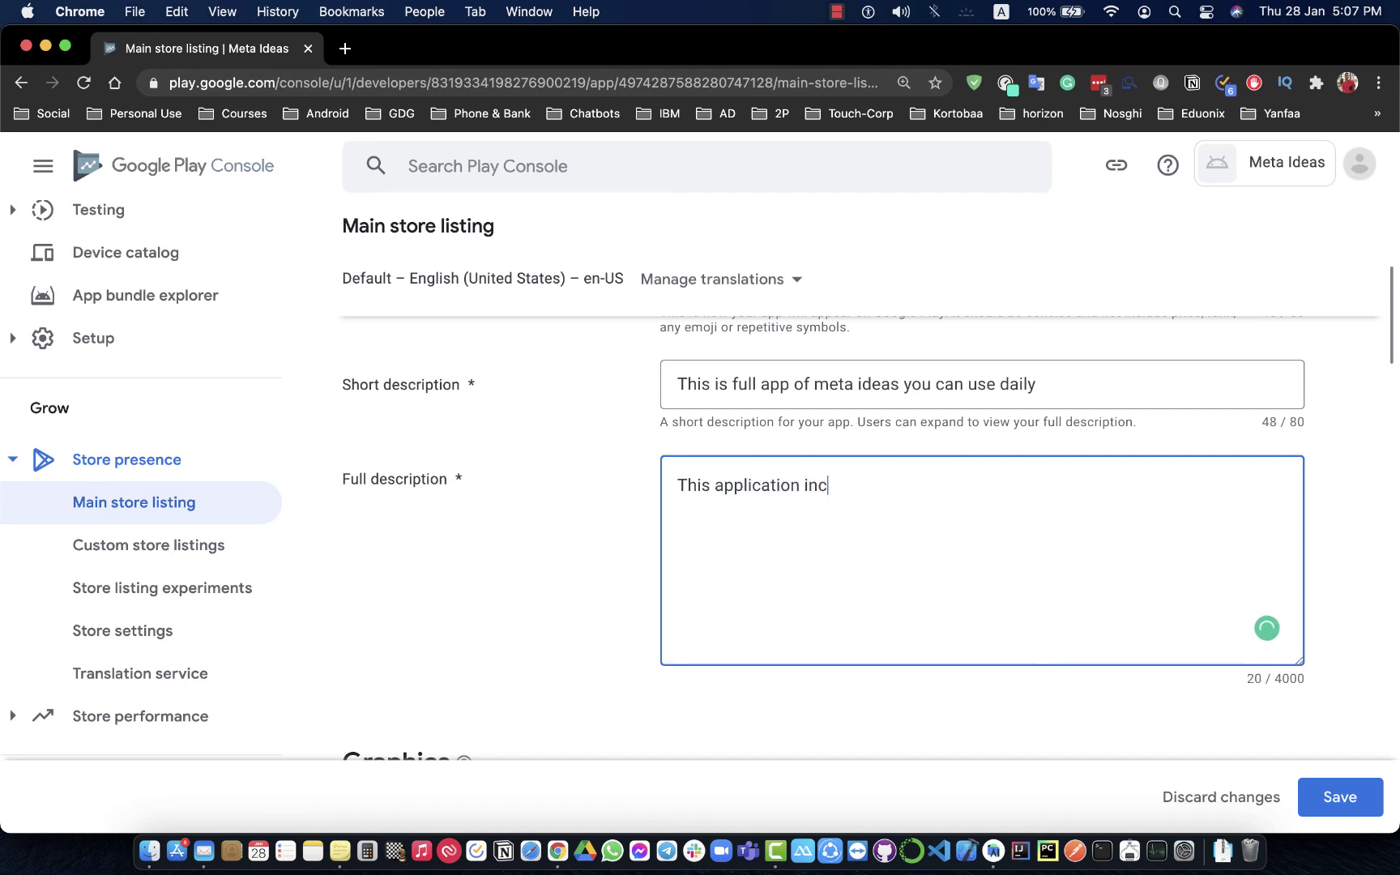
{"action": "type", "text": "lues mata i"}
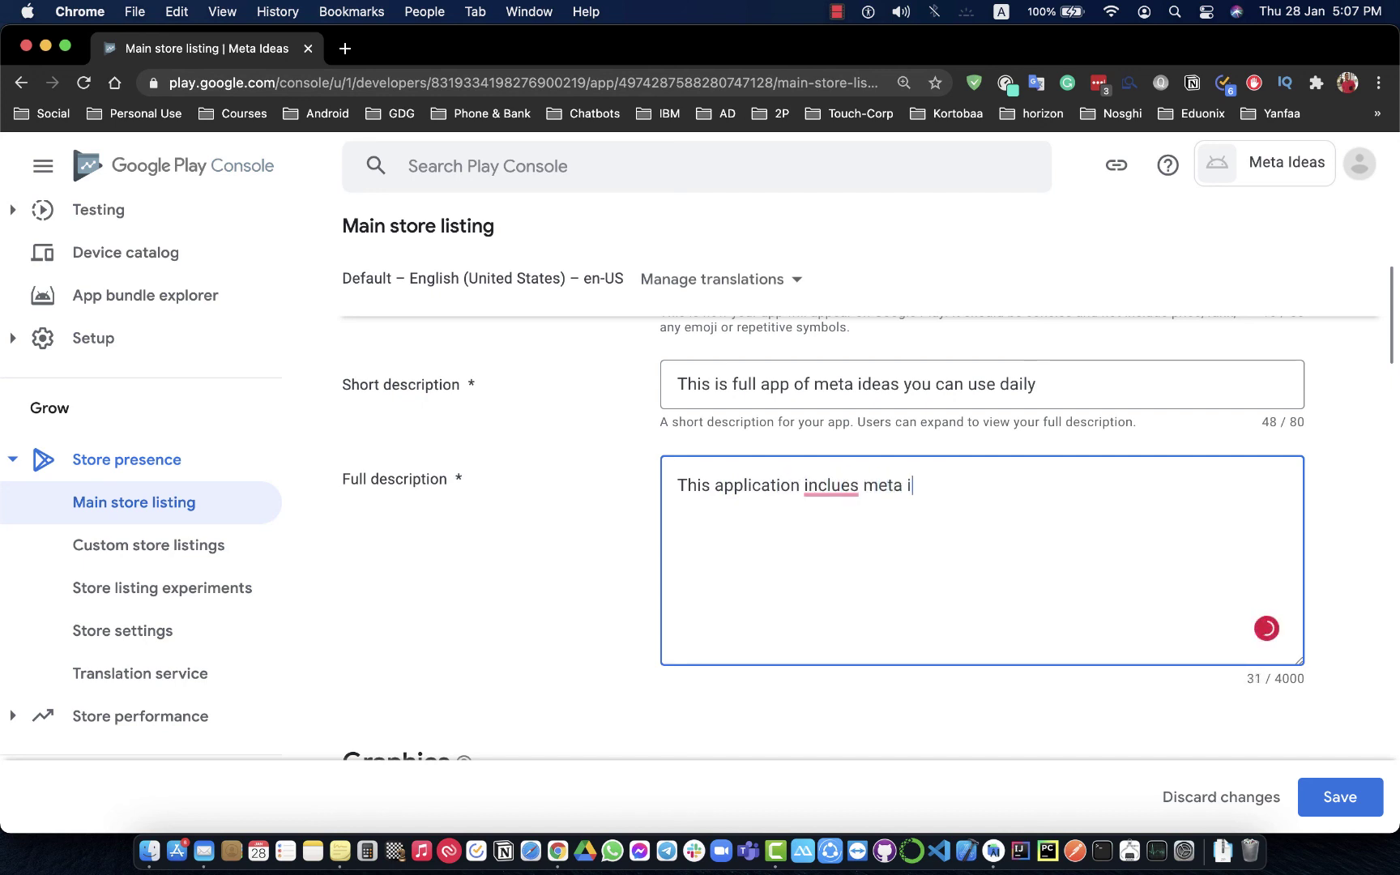
{"action": "type", "text": "deas like :"}
{"action": "key", "text": "Return"}
{"action": "type", "text": "- Cal"}
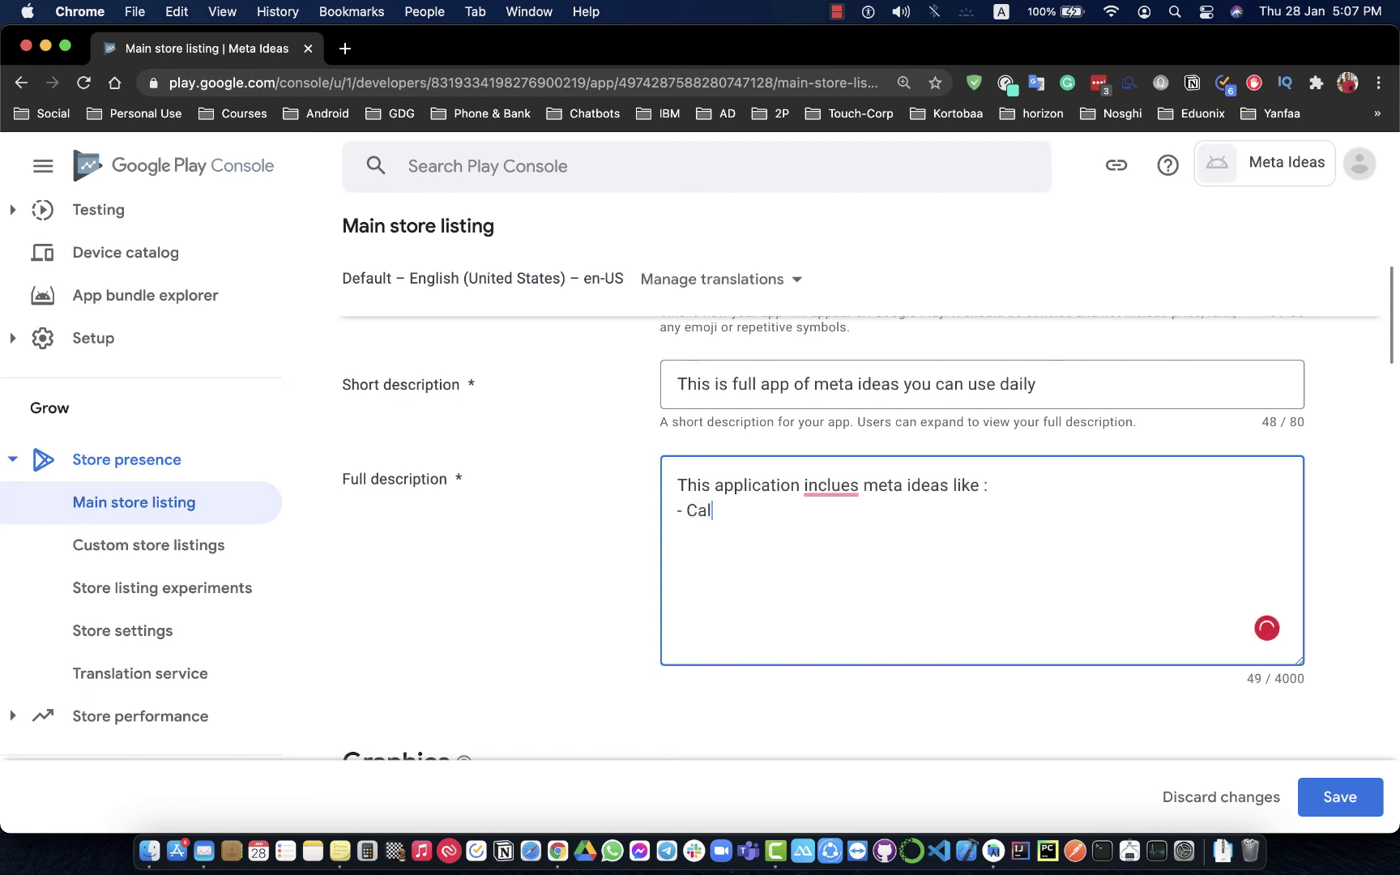
{"action": "type", "text": "culator."}
{"action": "key", "text": "Return"}
{"action": "type", "text": "- Temp"}
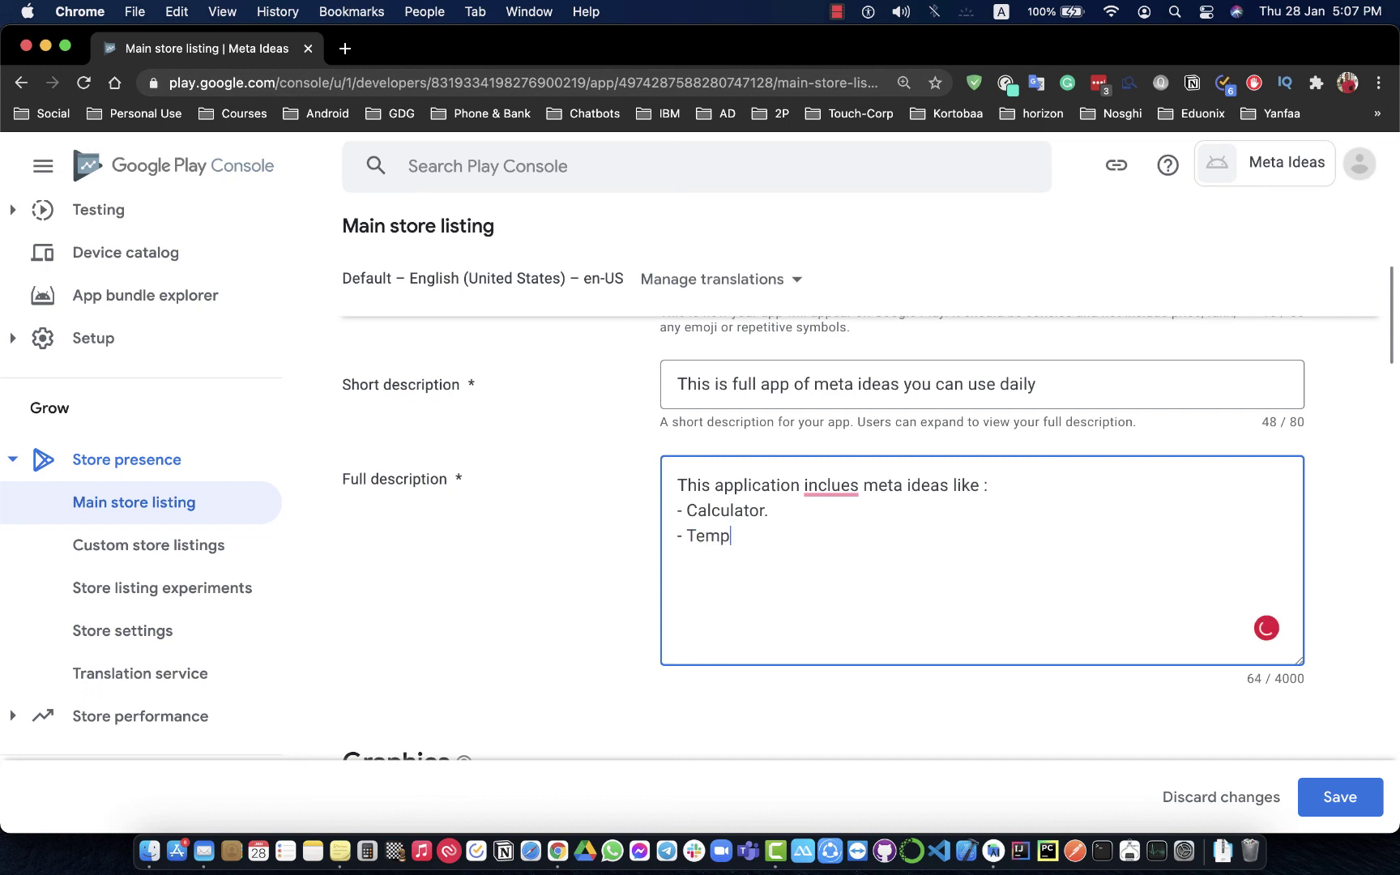
{"action": "type", "text": "erature Converter. "}
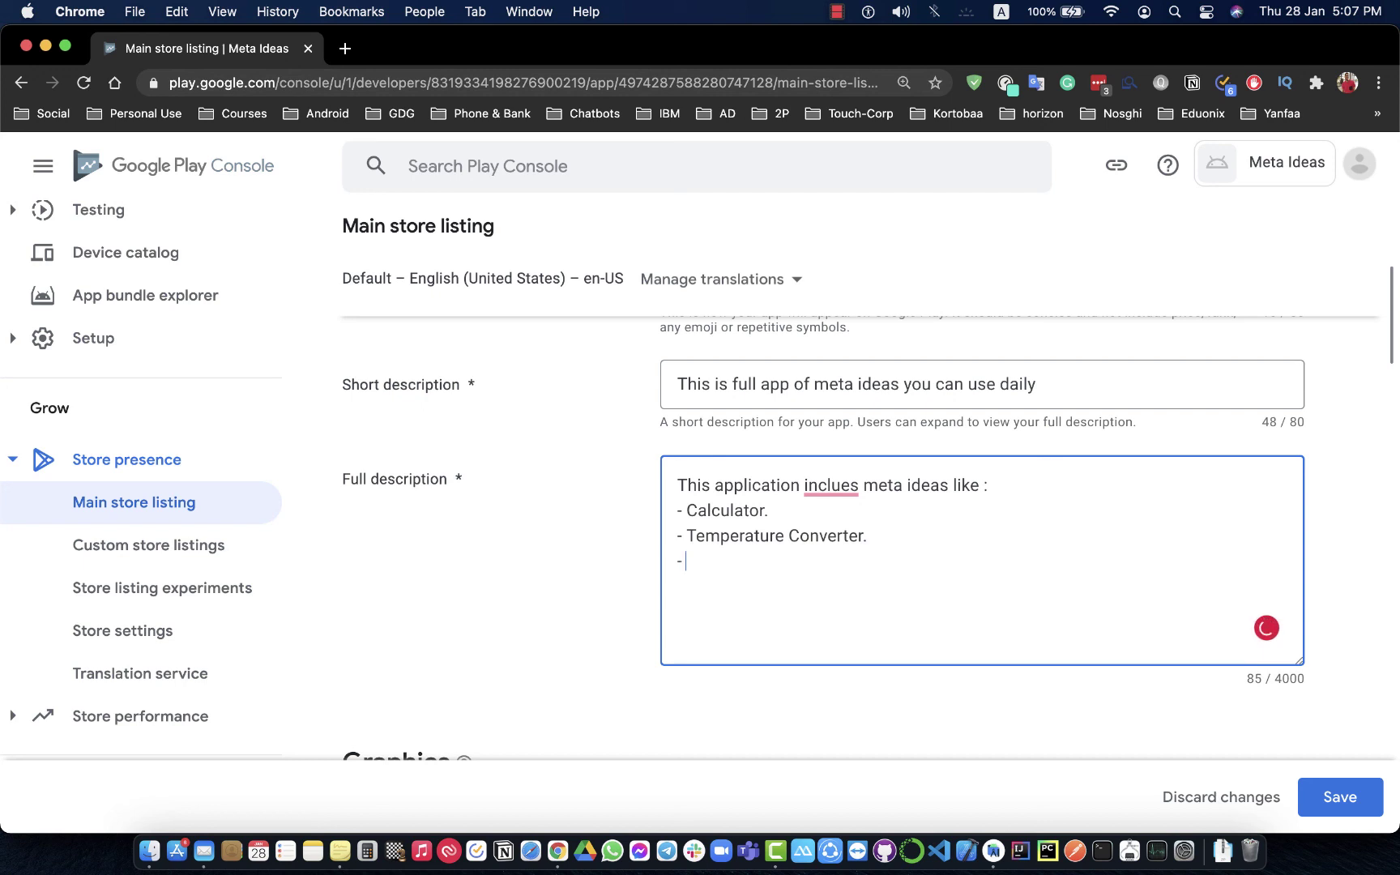
Extend the full description's list with "Games like : connect 3.", "Get your current location using google maps." and "Accessing API .".
{"action": "type", "text": "- Games like :"}
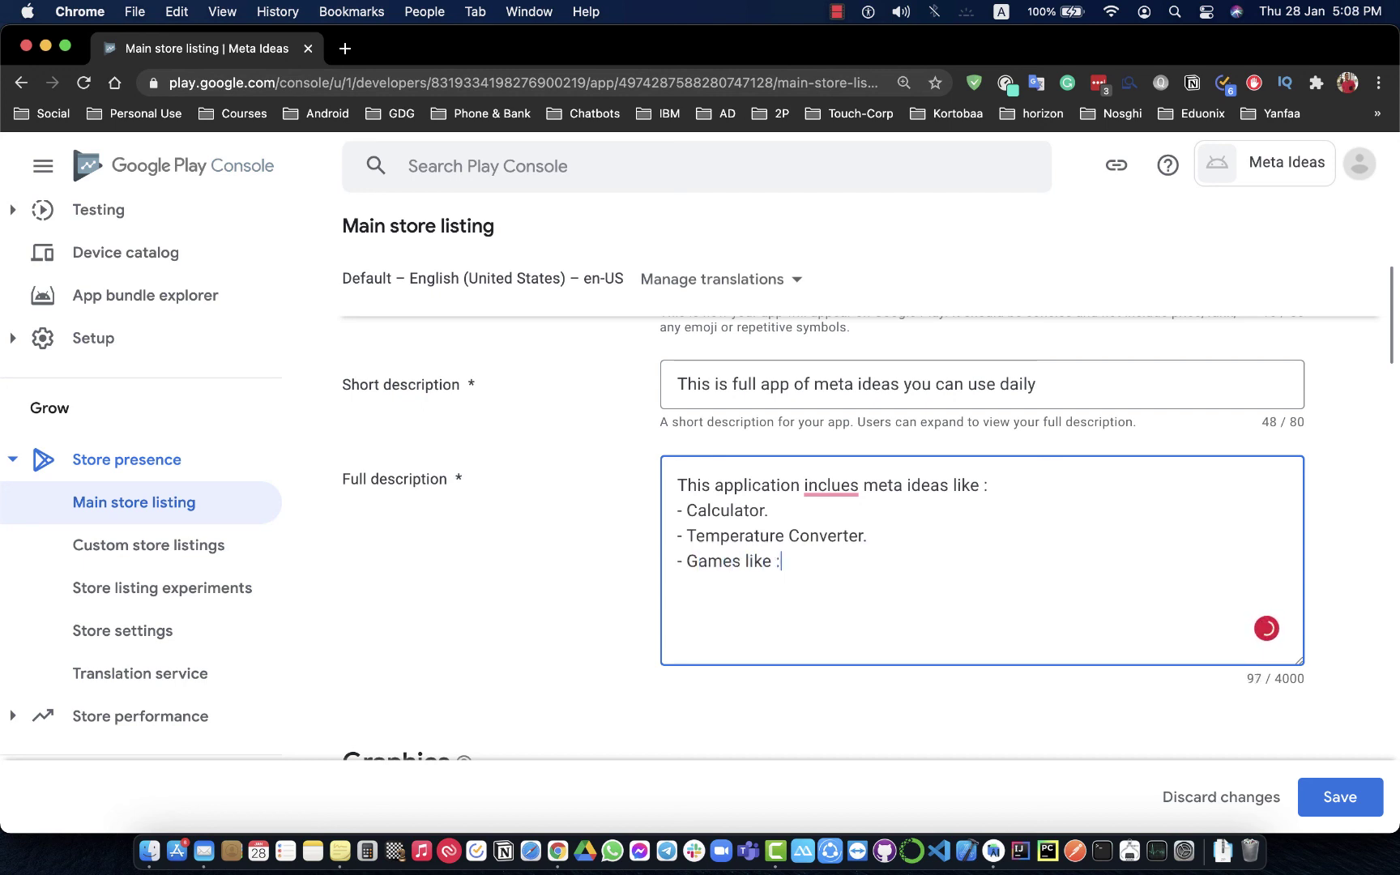
{"action": "type", "text": " connect 3. "}
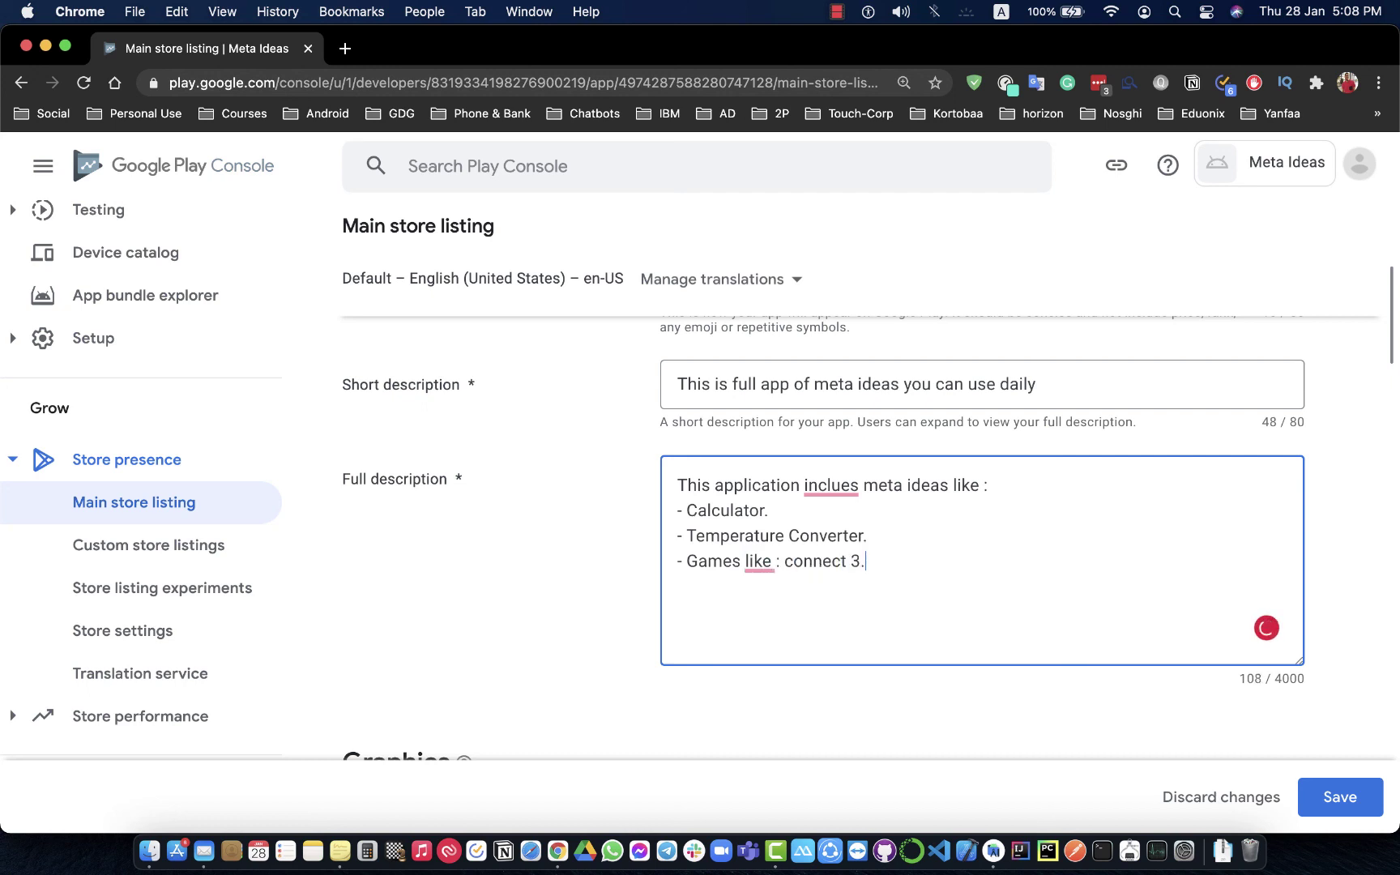
{"action": "type", "text": "- Get your current location "}
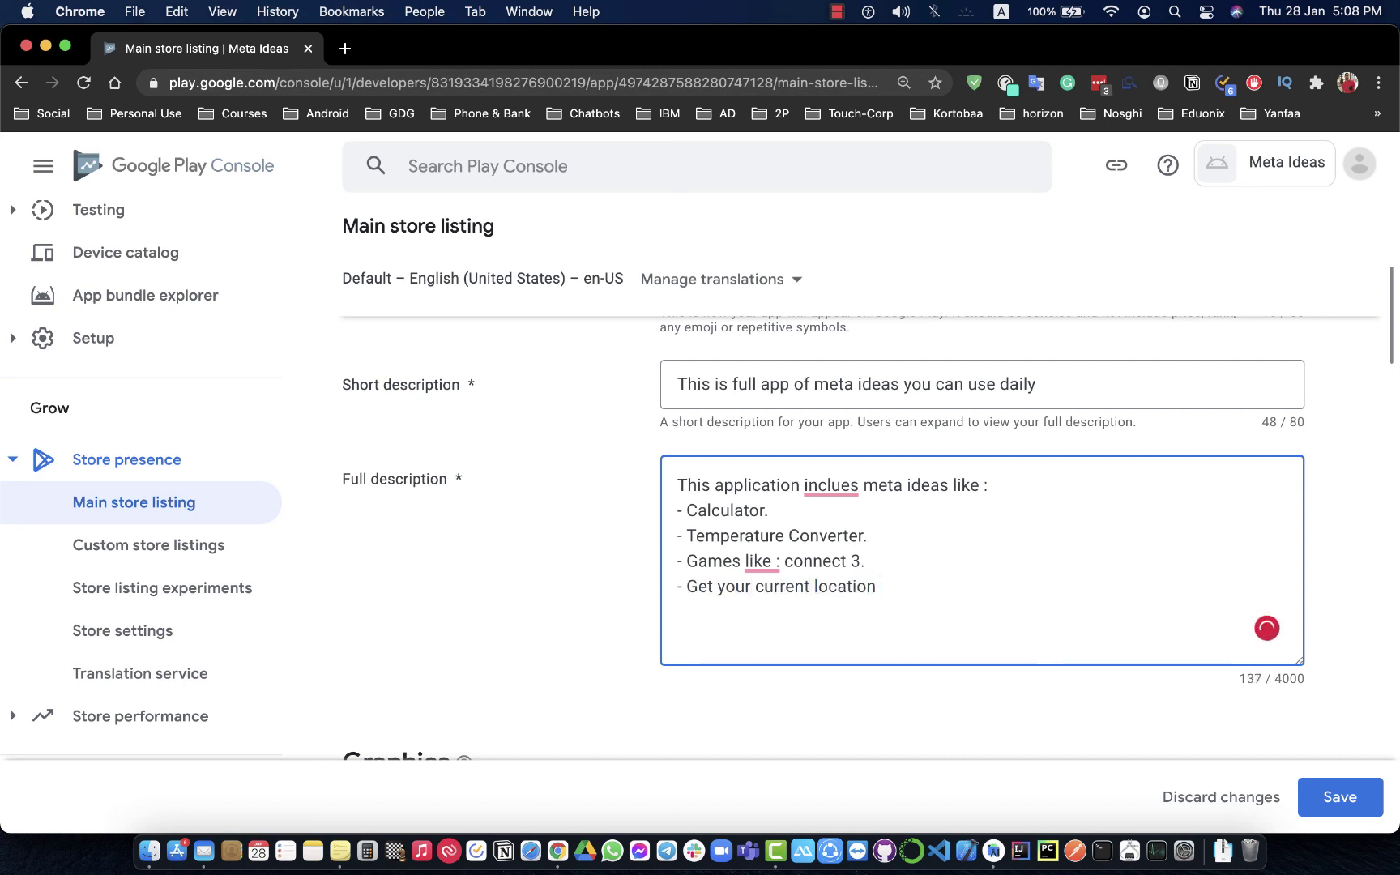
{"action": "type", "text": "using google maps"}
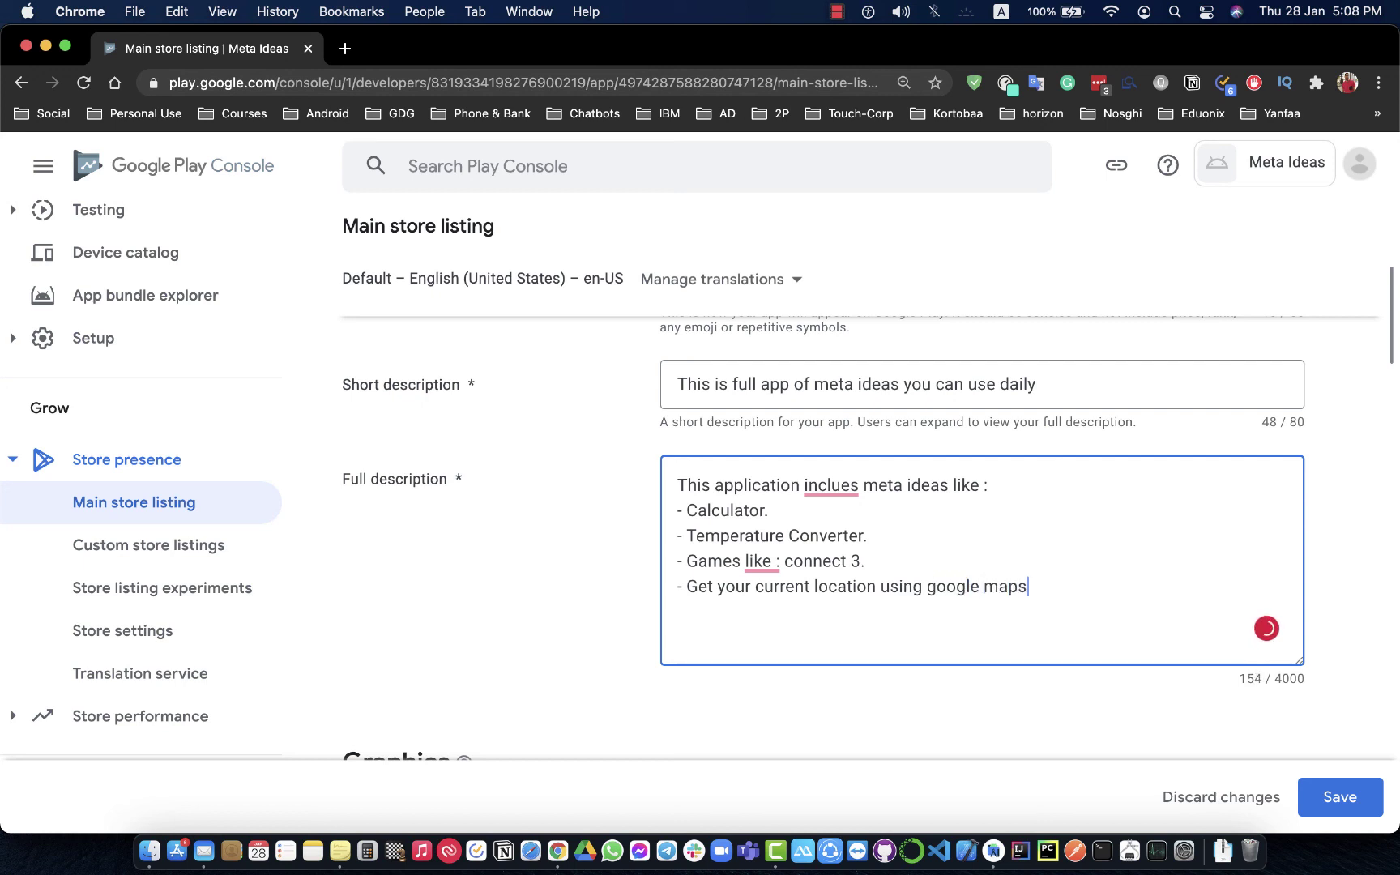
{"action": "type", "text": "."}
{"action": "key", "text": "Return"}
{"action": "type", "text": "- Accessing API "}
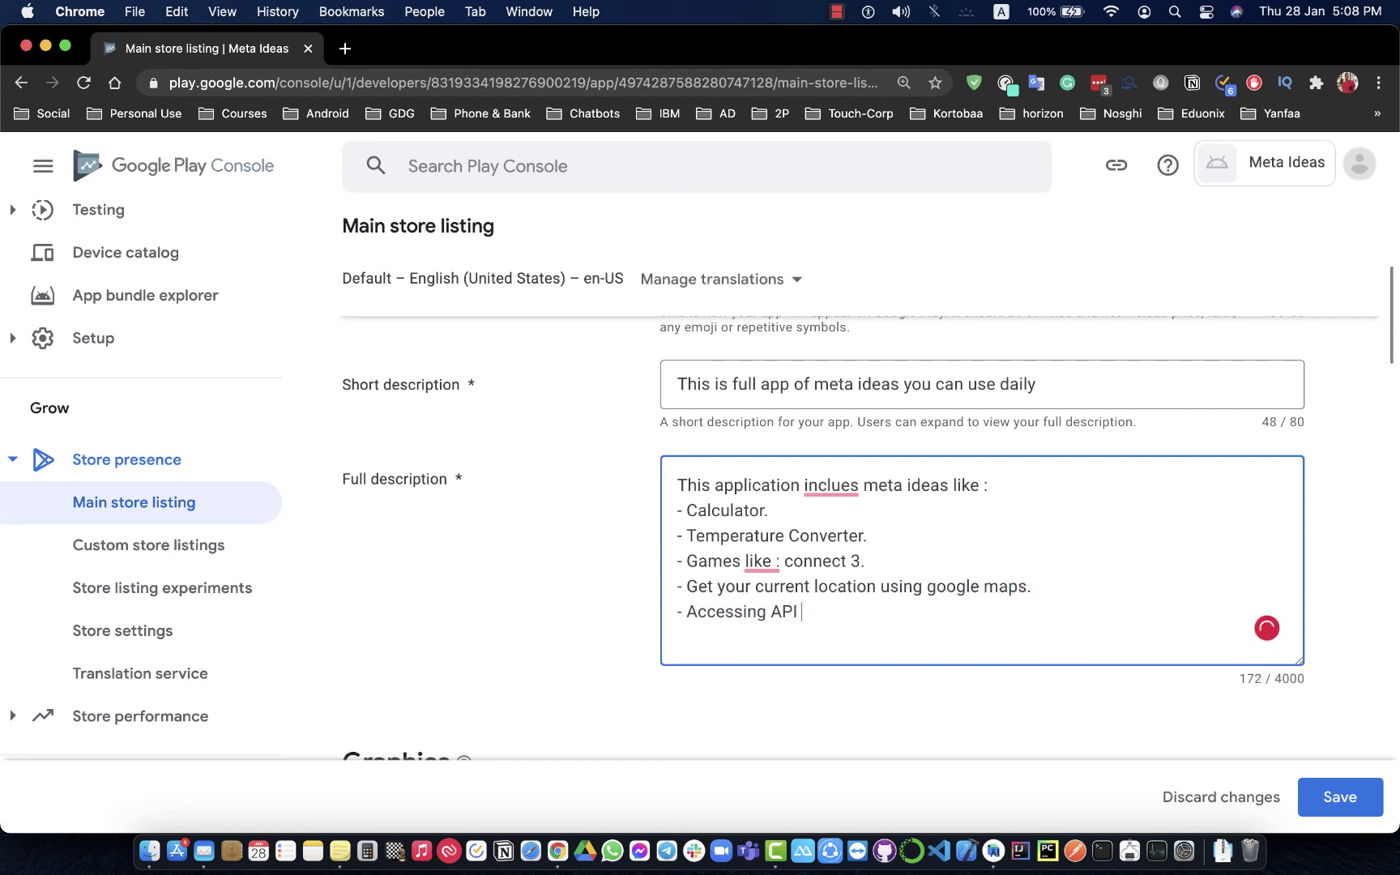
{"action": "type", "text": "."}
{"action": "key", "text": "Return"}
{"action": "type", "text": "-"}
{"action": "key", "text": "BackSpace"}
Apply the Grammarly corrections in the full description: "includes", "like:" without the extra space, and "API." without the extra space.
{"action": "left_click", "coordinate": [853, 495]}
{"action": "left_click", "coordinate": [841, 524]}
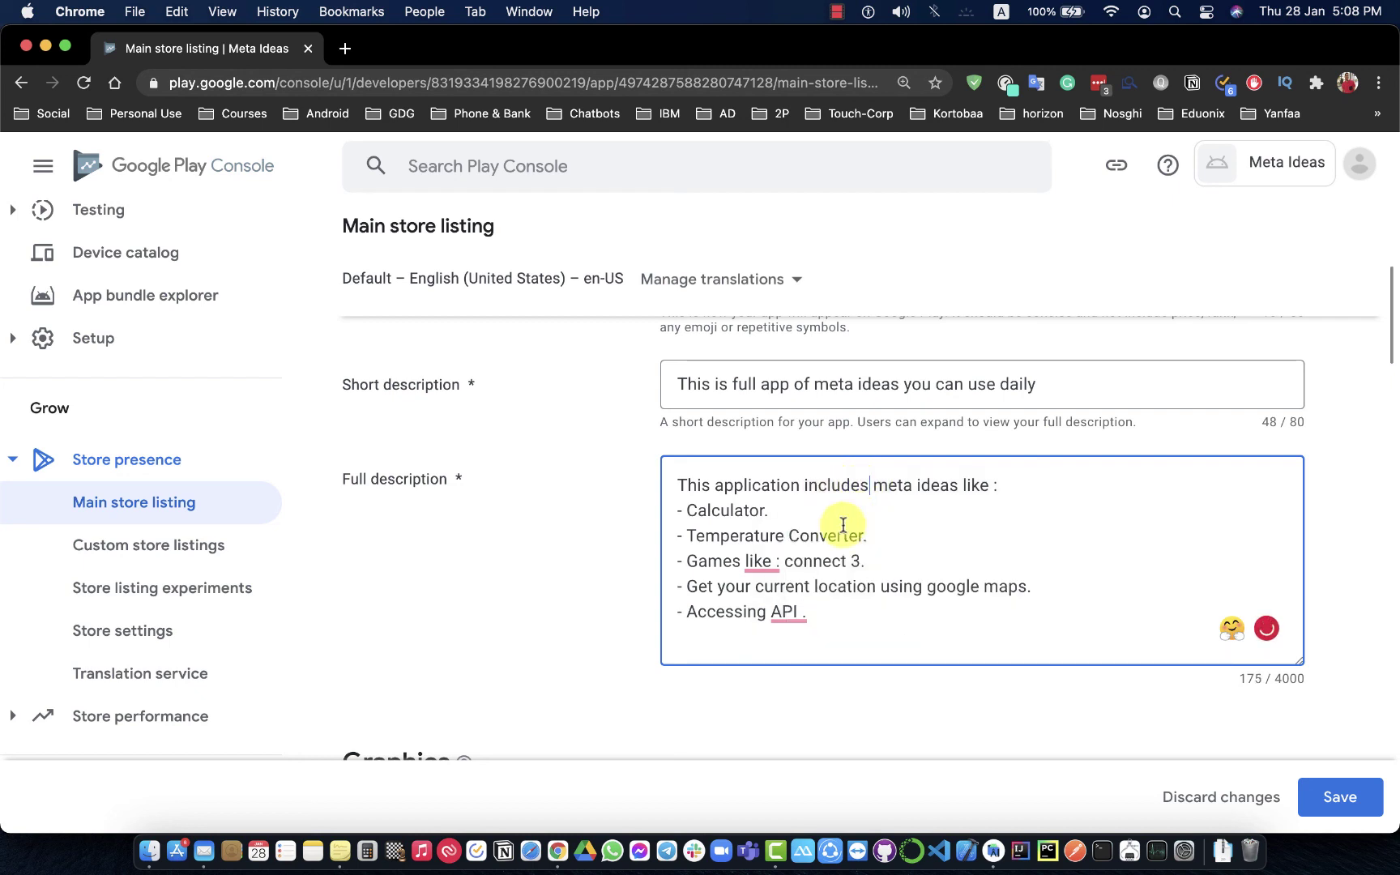
{"action": "left_click", "coordinate": [759, 563]}
{"action": "left_click", "coordinate": [770, 591]}
{"action": "left_click", "coordinate": [788, 616]}
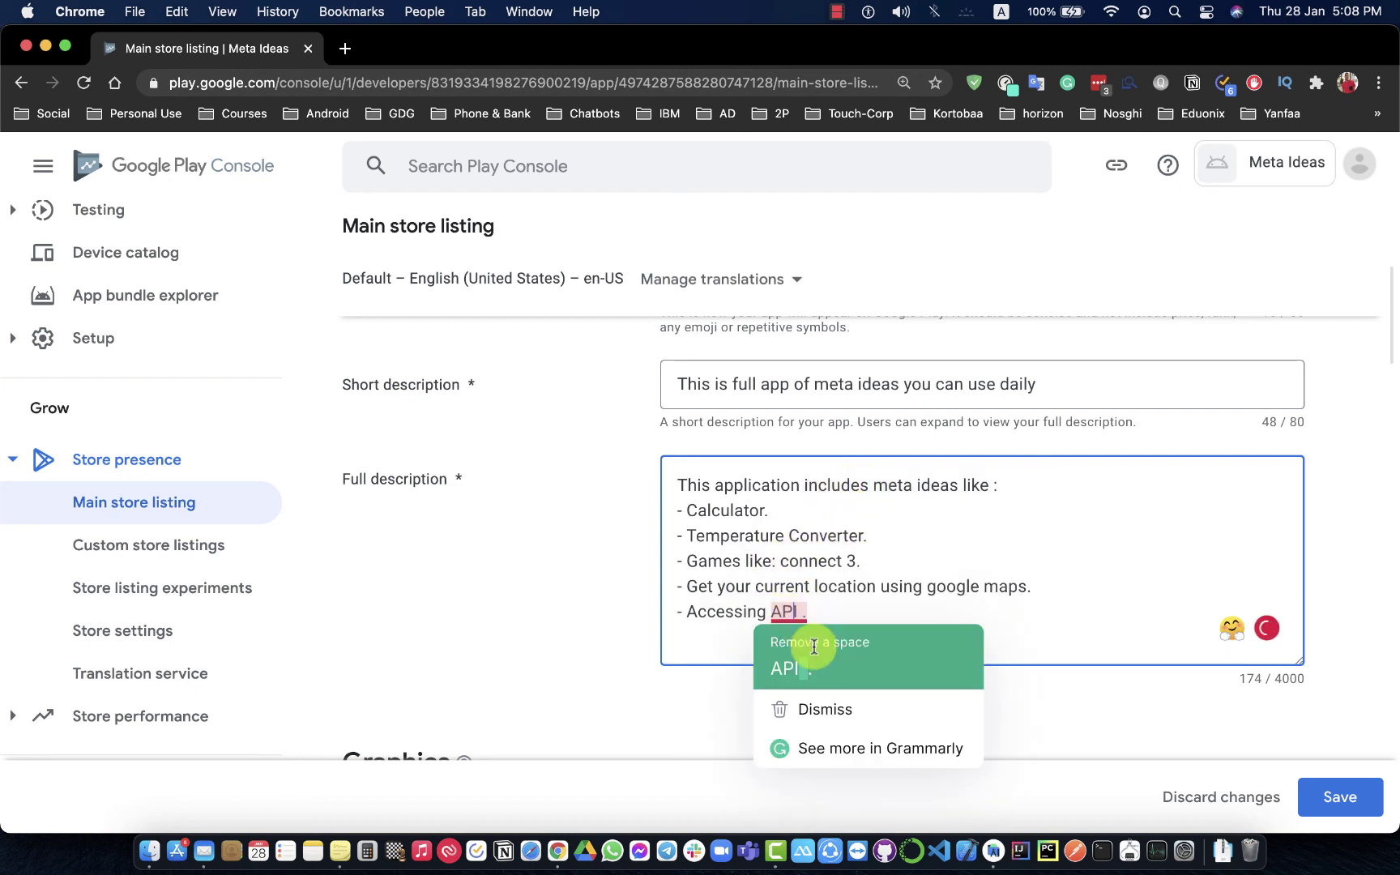
{"action": "left_click", "coordinate": [790, 669]}
Start uploading the app icon and browse to the WORK folder to find the image file.
{"action": "scroll", "coordinate": [994, 632], "scroll_direction": "down", "scroll_amount": 5}
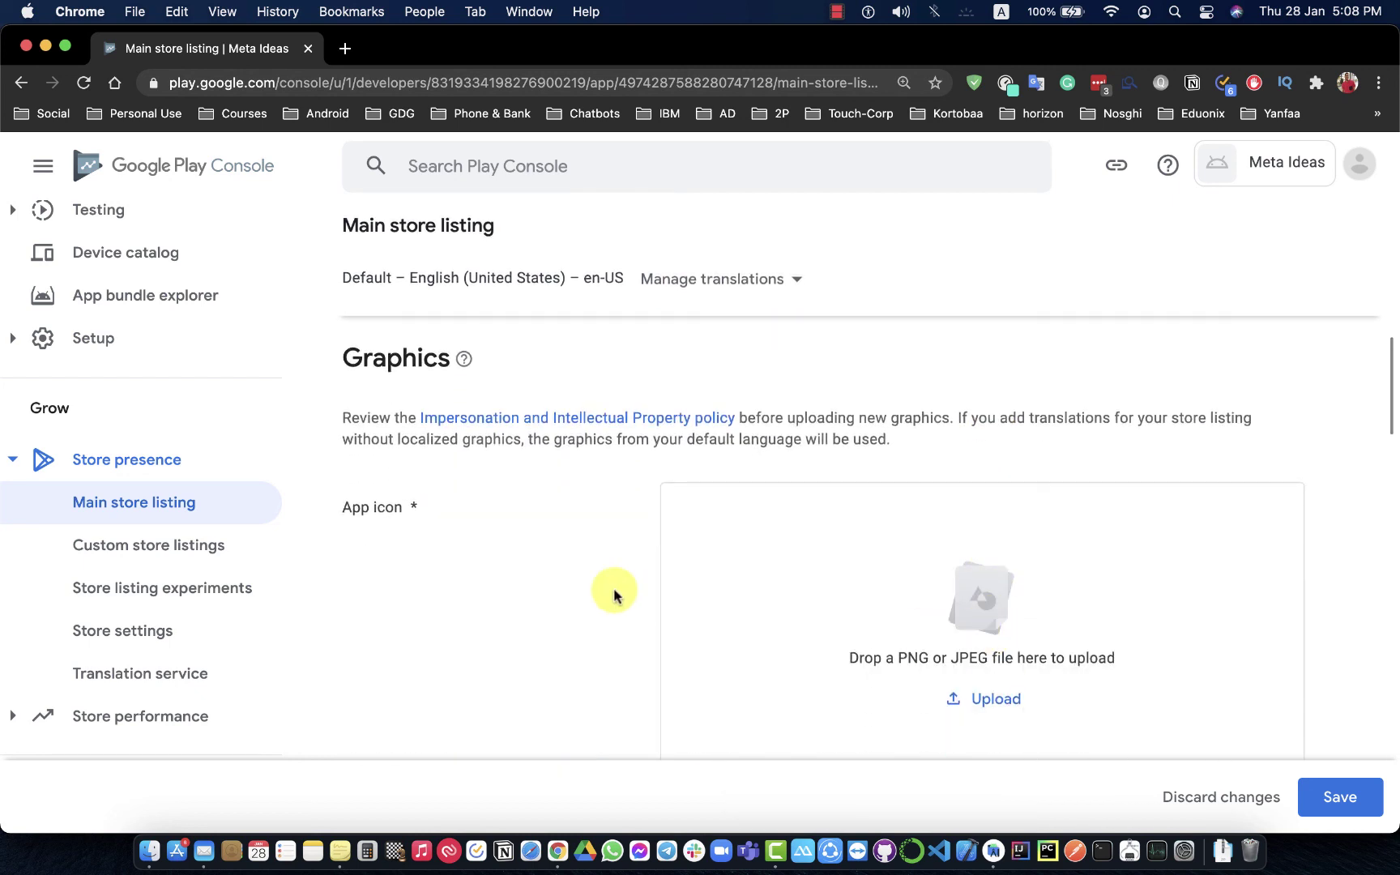
{"action": "scroll", "coordinate": [616, 594], "scroll_direction": "down", "scroll_amount": 2}
{"action": "left_click", "coordinate": [985, 551]}
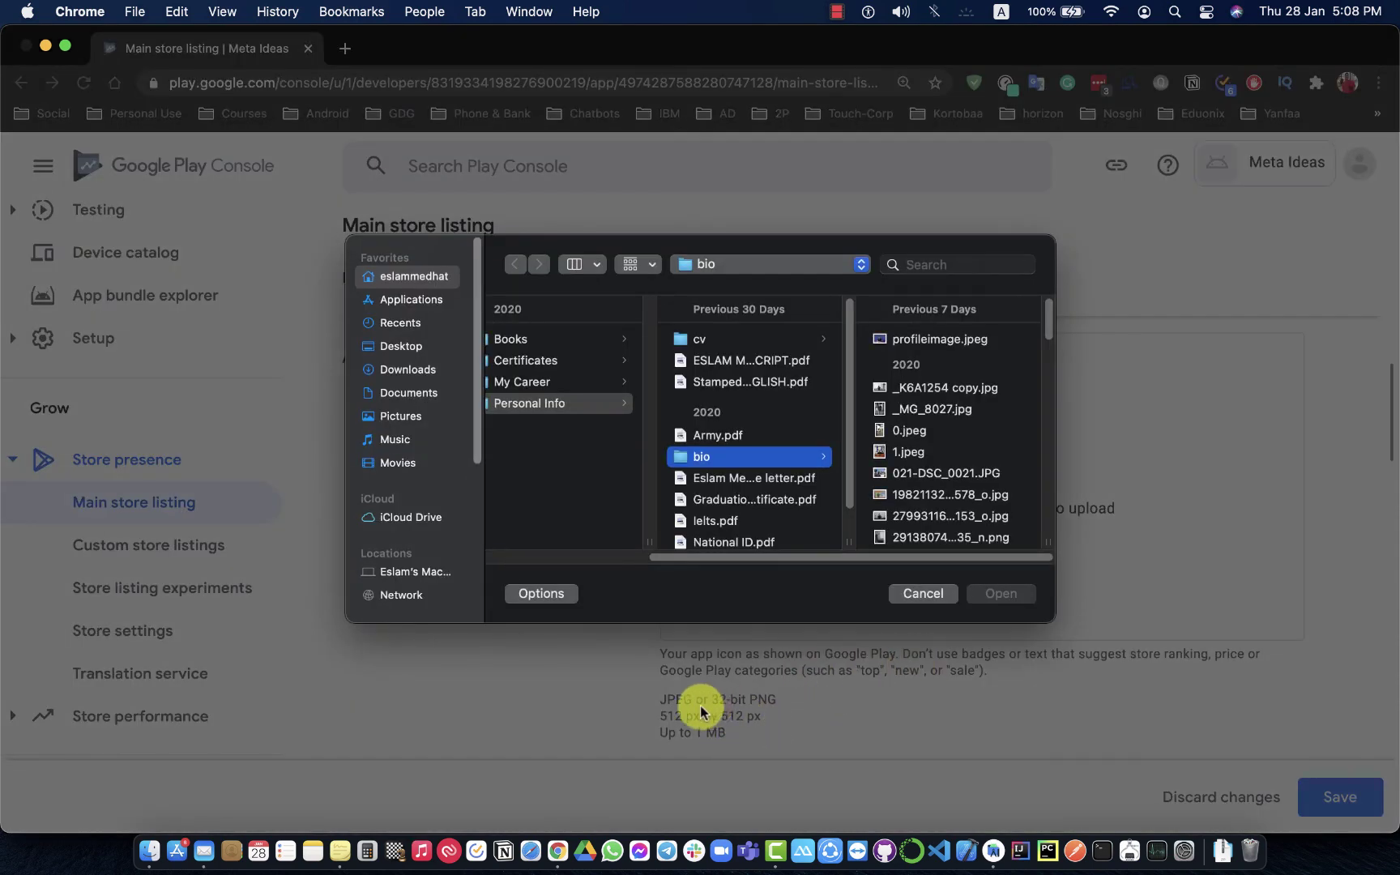
{"action": "scroll", "coordinate": [590, 485], "scroll_direction": "left", "scroll_amount": 5}
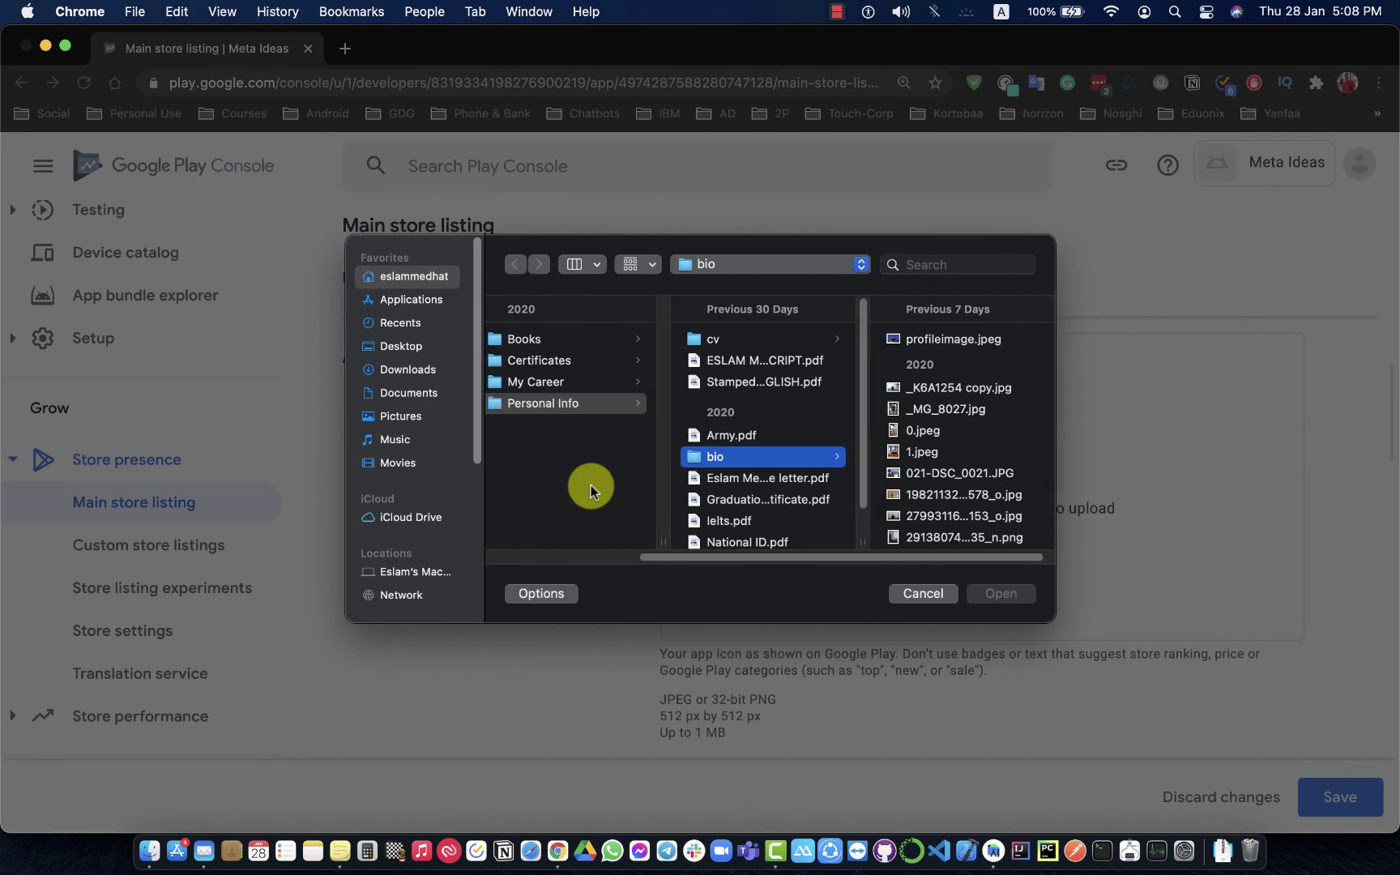
{"action": "scroll", "coordinate": [591, 485], "scroll_direction": "left", "scroll_amount": 2}
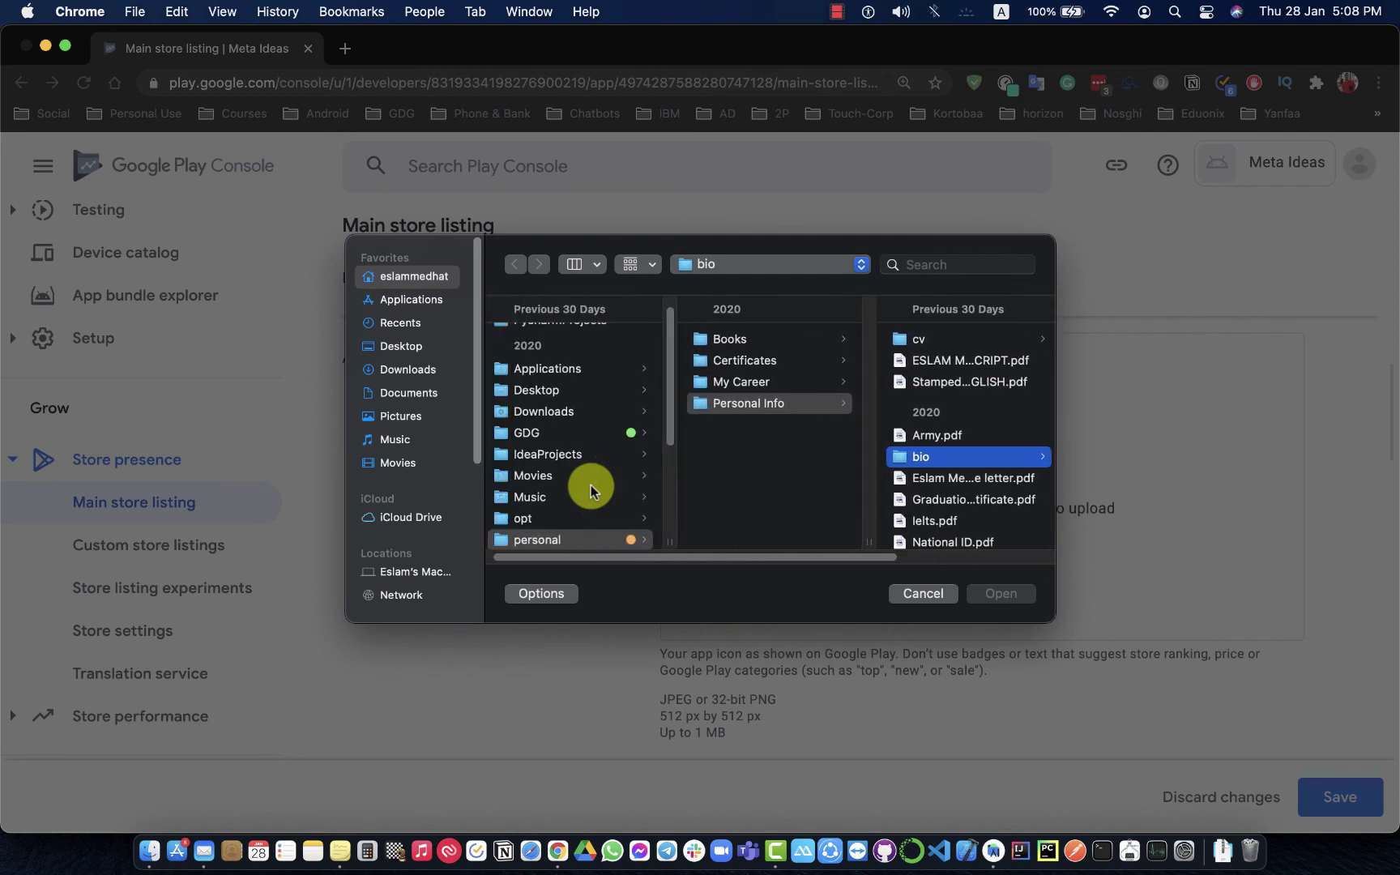
{"action": "scroll", "coordinate": [591, 485], "scroll_direction": "down", "scroll_amount": 5}
{"action": "left_click", "coordinate": [590, 485]}
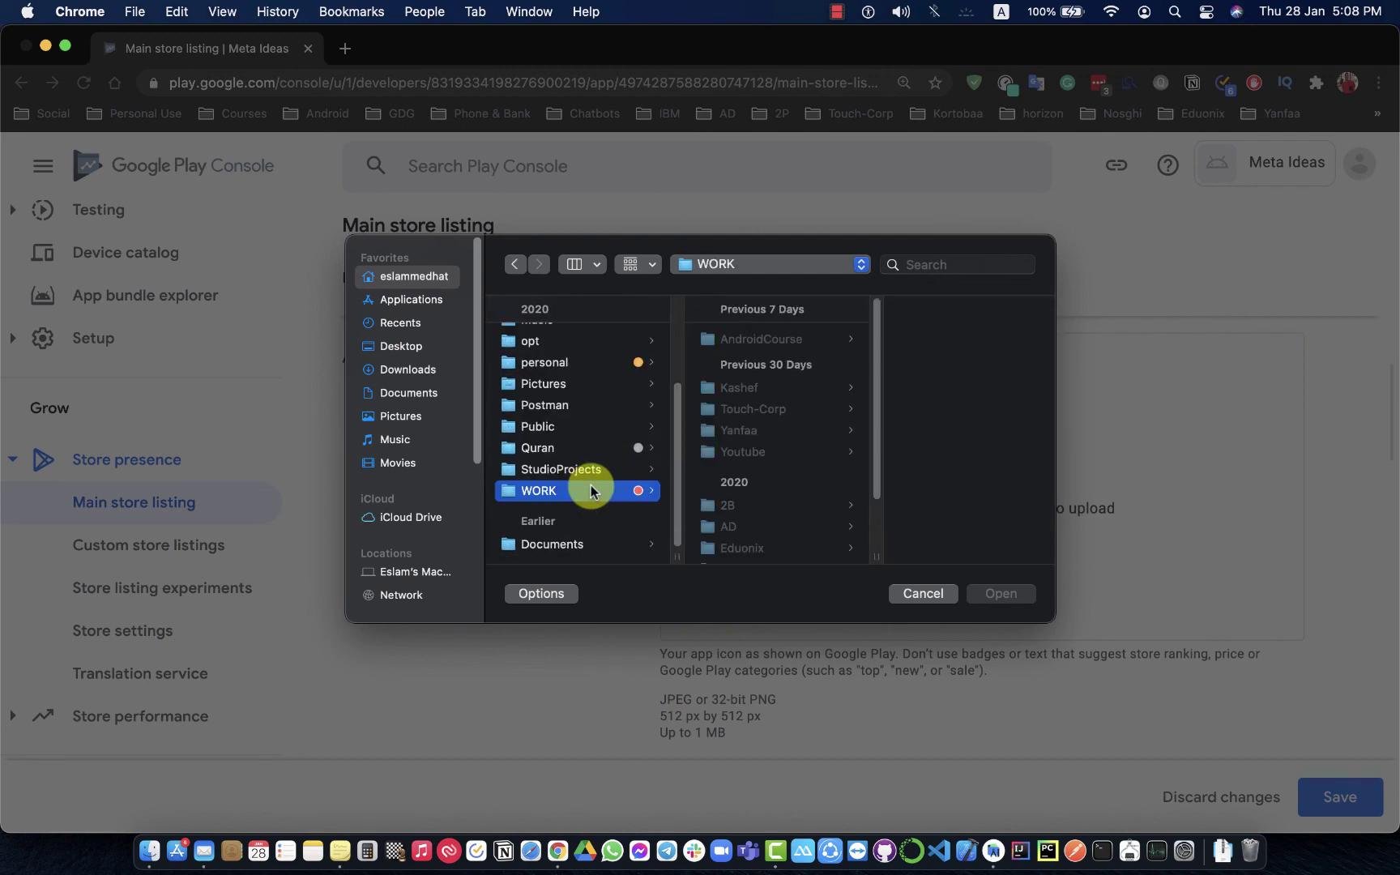
{"action": "scroll", "coordinate": [743, 417], "scroll_direction": "down", "scroll_amount": 3}
{"action": "scroll", "coordinate": [743, 415], "scroll_direction": "down", "scroll_amount": 2}
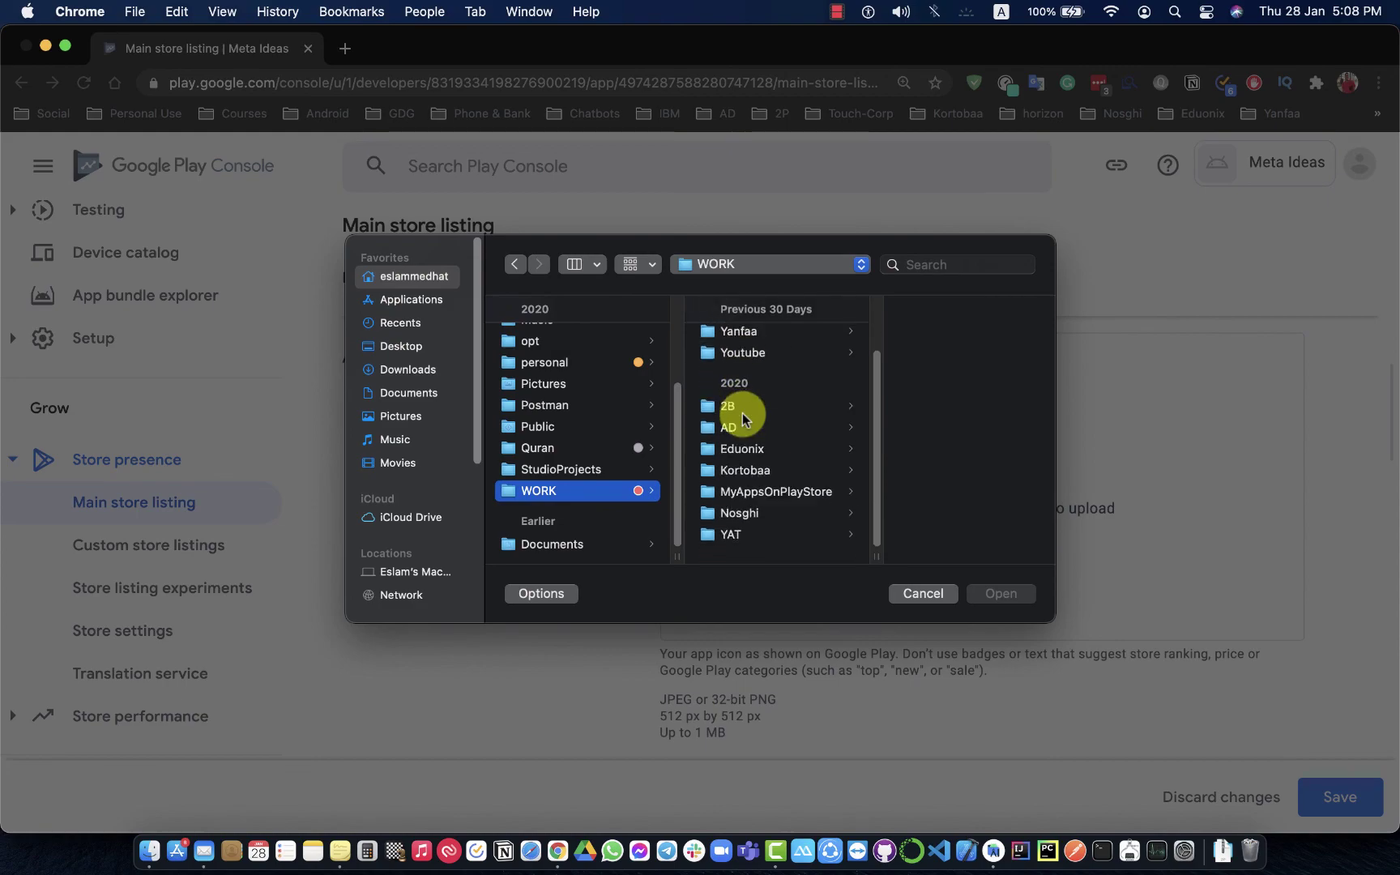